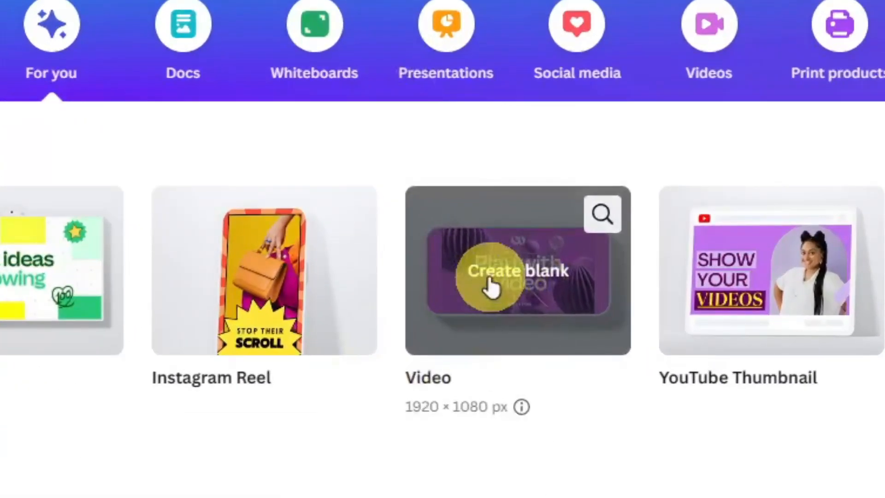
# - Create a blank 1920 × 1080 px video and add three more empty pages to it
pyautogui.click(489, 284)
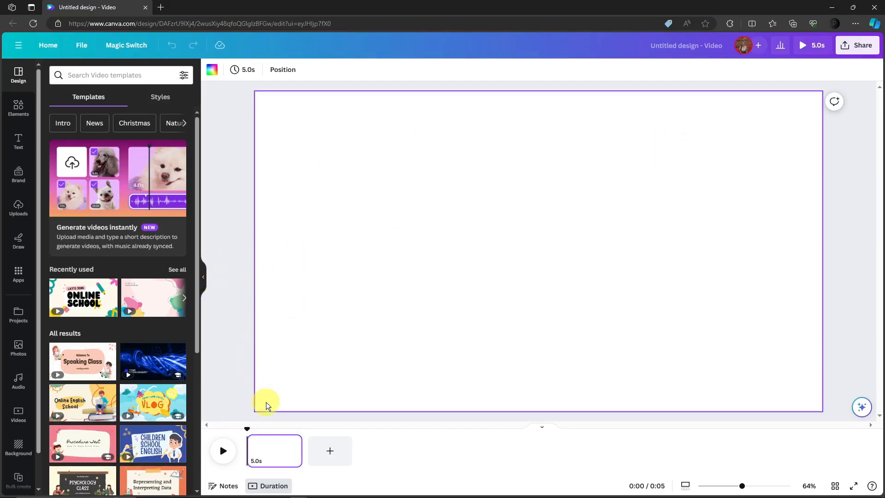
pyautogui.click(331, 450)
pyautogui.click(394, 450)
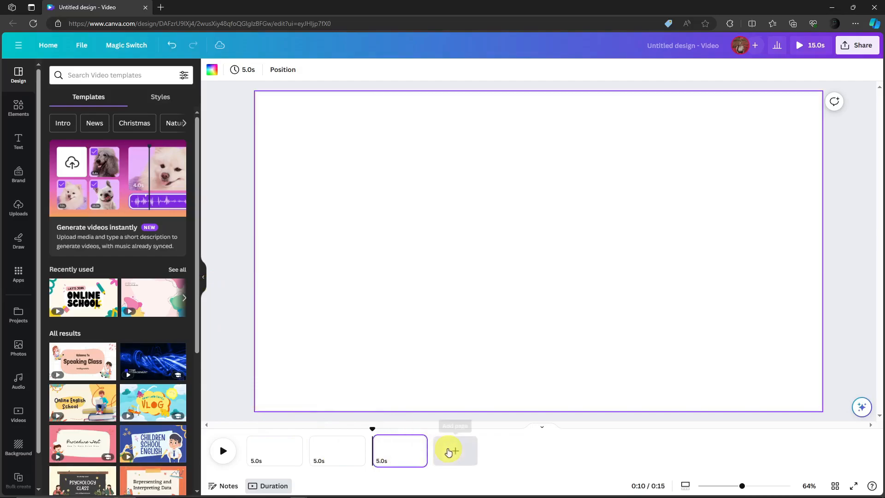
pyautogui.click(449, 451)
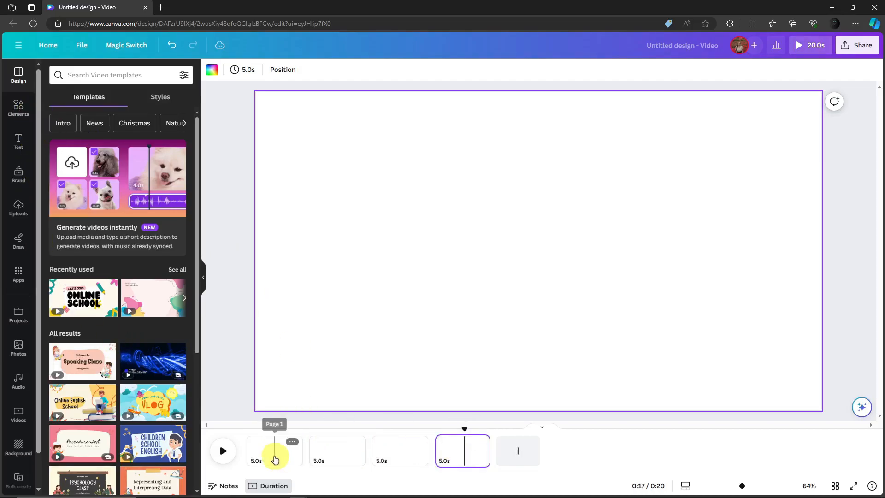
pyautogui.rightClick(450, 450)
pyautogui.click(456, 449)
# - For the first page, search the elements for "top view food" and show only photos
pyautogui.click(274, 454)
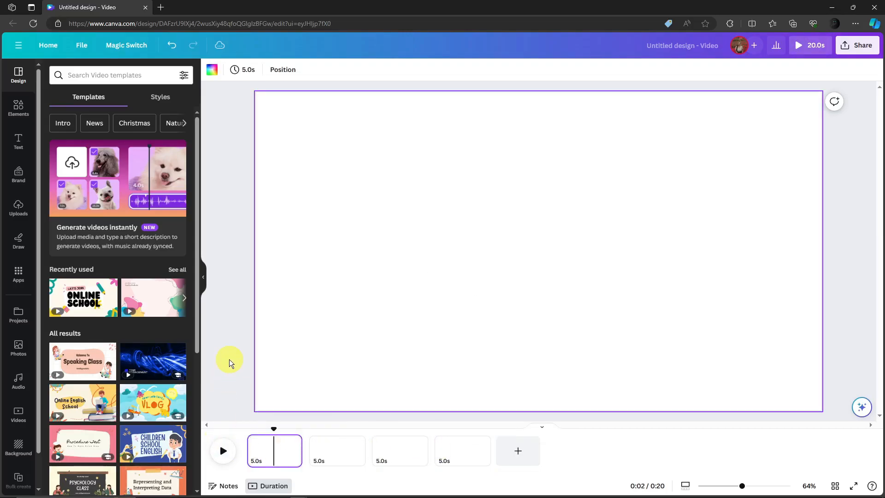
pyautogui.click(237, 380)
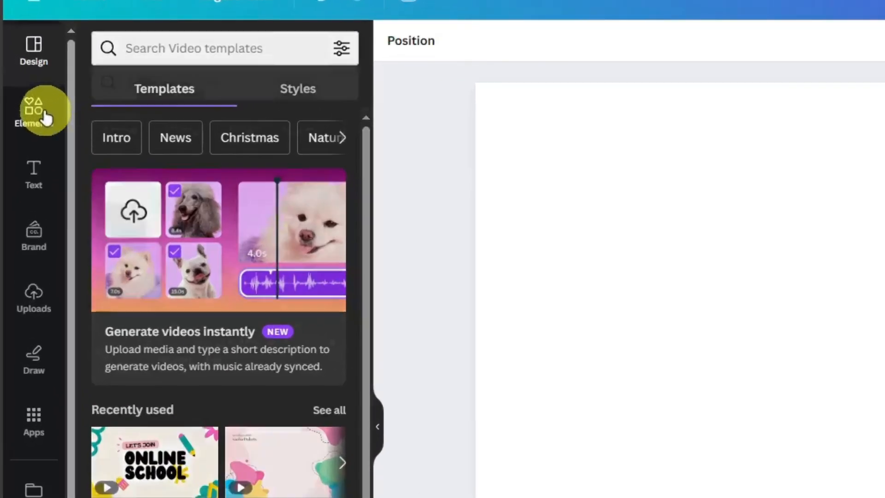
pyautogui.click(26, 119)
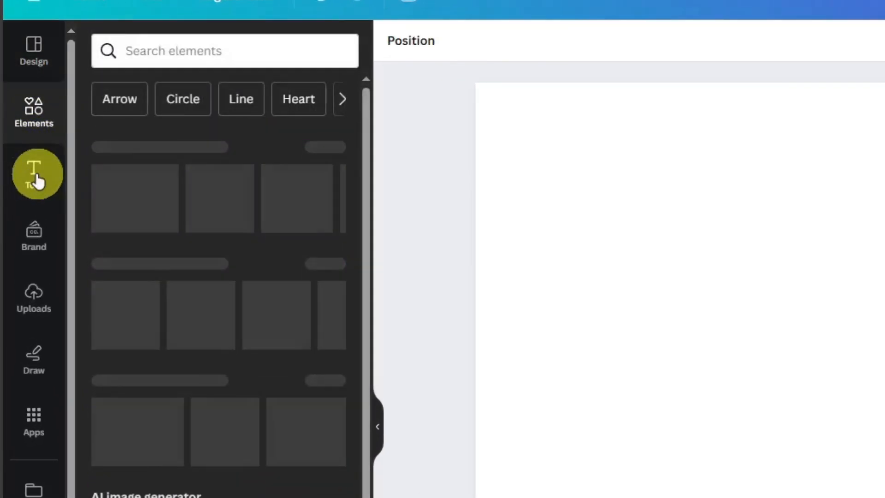
pyautogui.click(233, 49)
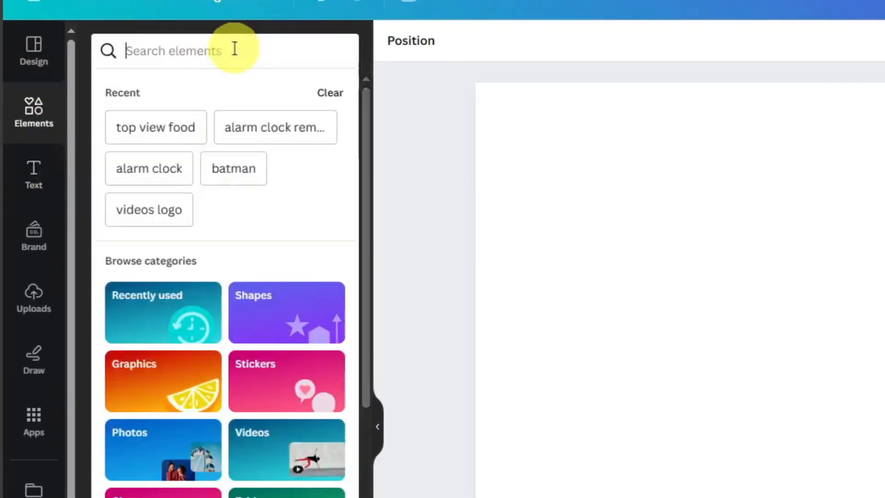
pyautogui.click(158, 129)
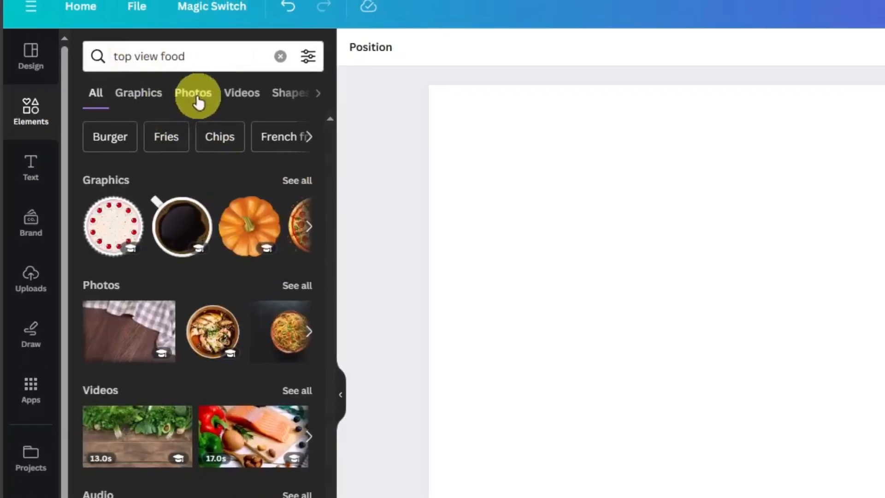
pyautogui.click(198, 102)
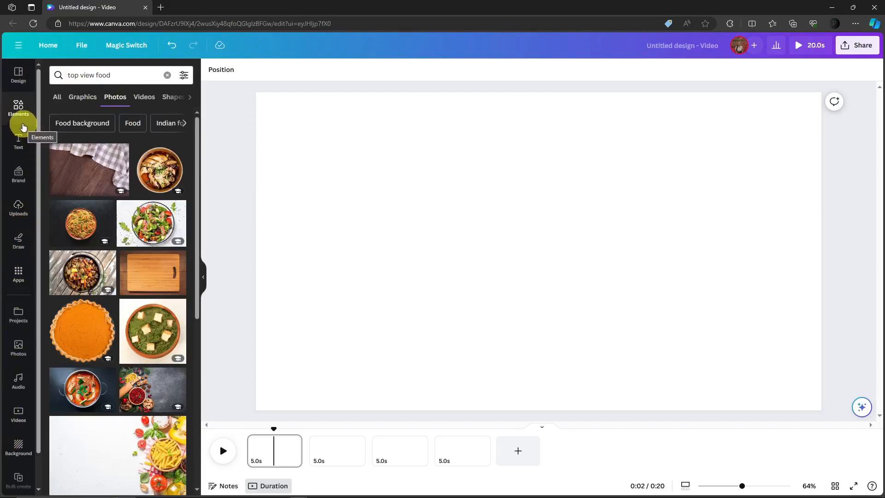
# - Place the photo of noodles on a dark background on the left half of the first page
pyautogui.moveTo(70, 223); pyautogui.dragTo(320, 164)
pyautogui.moveTo(489, 263); pyautogui.dragTo(368, 237)
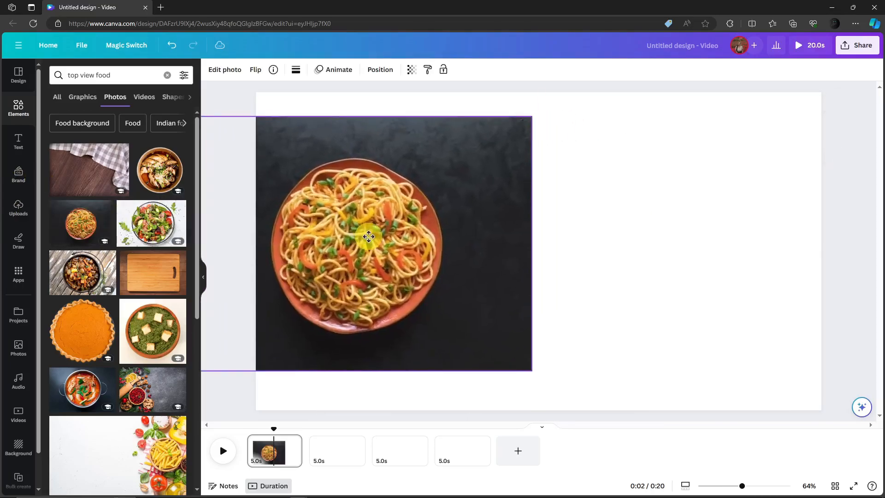
pyautogui.moveTo(179, 184); pyautogui.dragTo(65, 178)
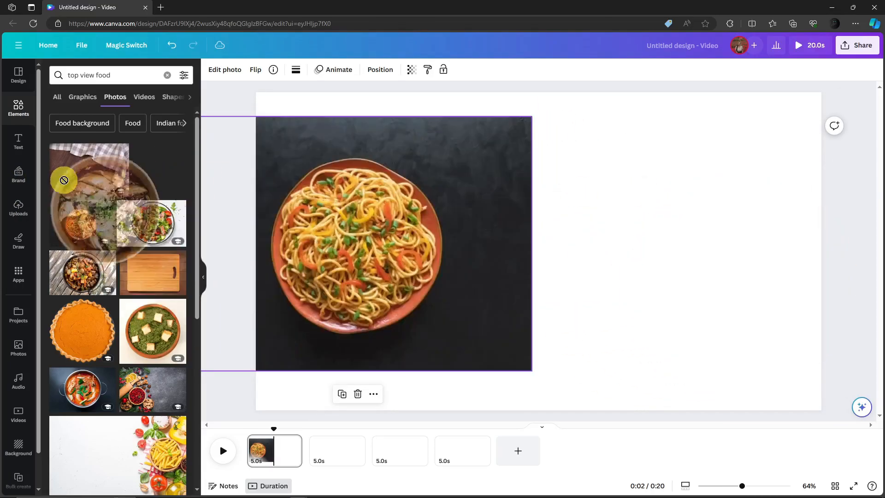
# - Add the photo of the stew pot on wooden boards to the right half of the page and reposition the noodle photo beside it
pyautogui.moveTo(77, 281); pyautogui.dragTo(645, 228)
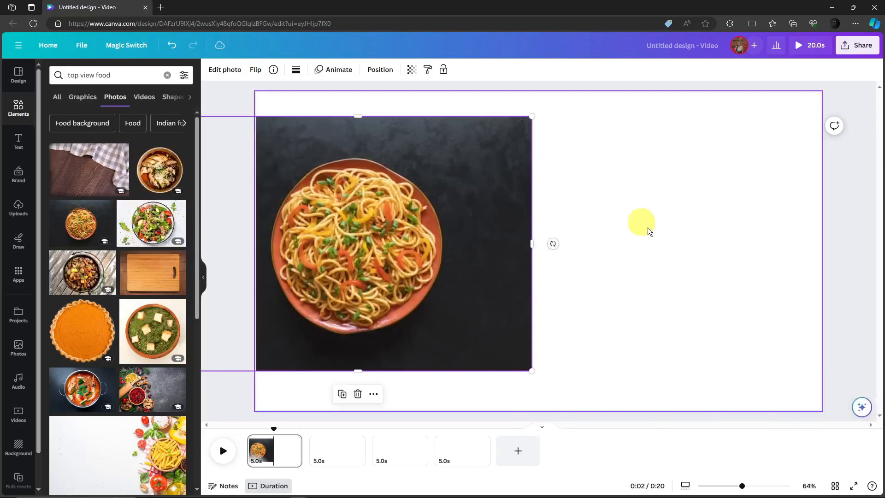
pyautogui.click(84, 274)
pyautogui.moveTo(524, 237); pyautogui.dragTo(676, 240)
pyautogui.moveTo(358, 243); pyautogui.dragTo(398, 251)
pyautogui.moveTo(355, 217); pyautogui.dragTo(365, 180)
pyautogui.moveTo(665, 160); pyautogui.dragTo(703, 145)
pyautogui.click(371, 169)
pyautogui.moveTo(371, 169); pyautogui.dragTo(369, 184)
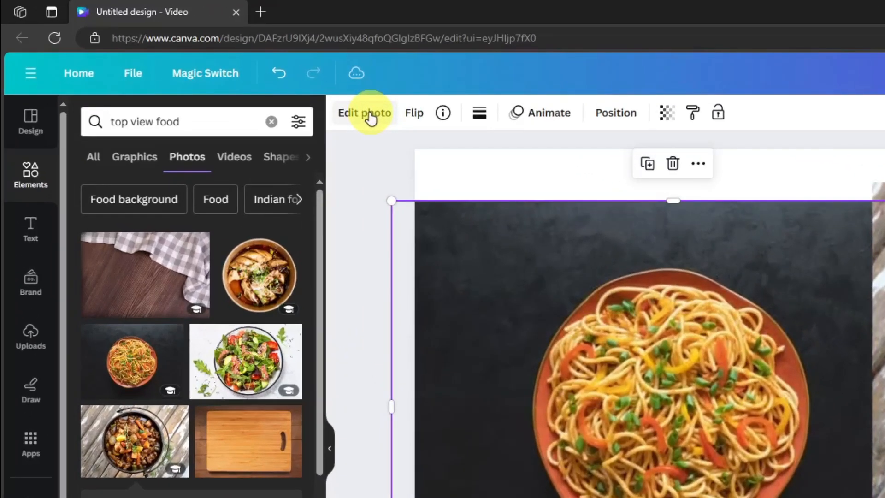
# - Remove the backgrounds of the noodle and stew photos with BG Remover and arrange the two cut-out dishes side by side
pyautogui.click(369, 118)
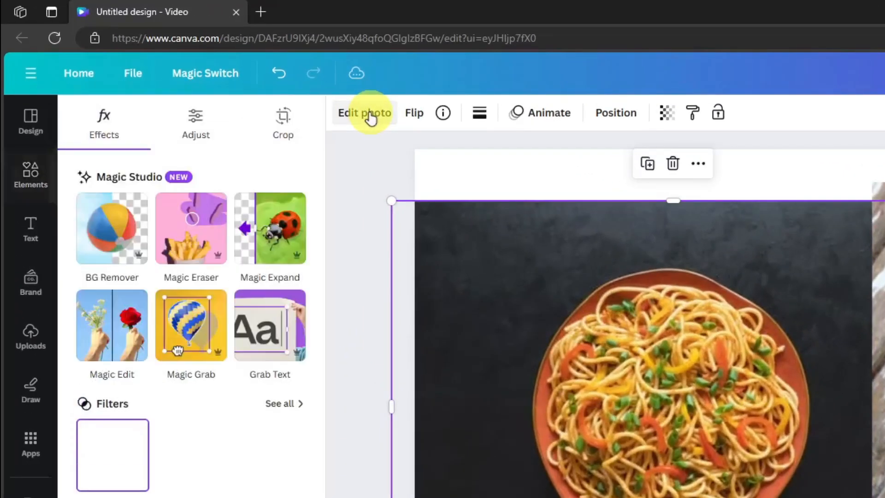
pyautogui.click(88, 227)
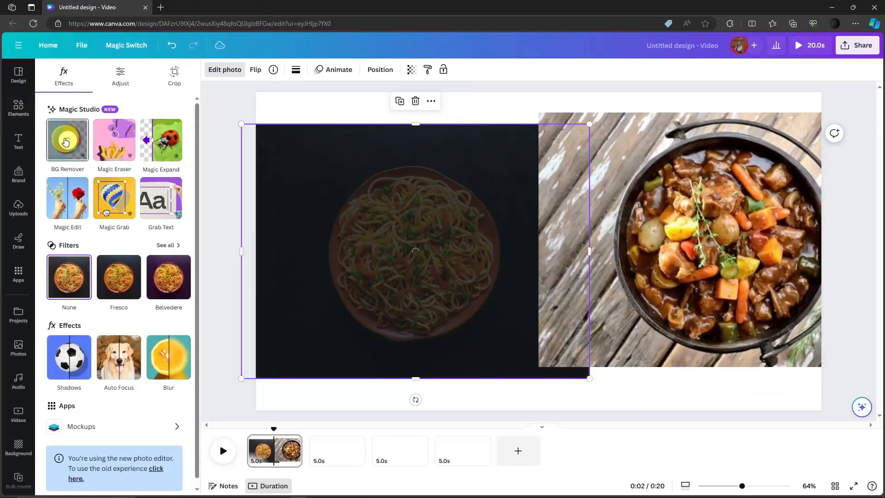
pyautogui.moveTo(408, 244); pyautogui.dragTo(360, 241)
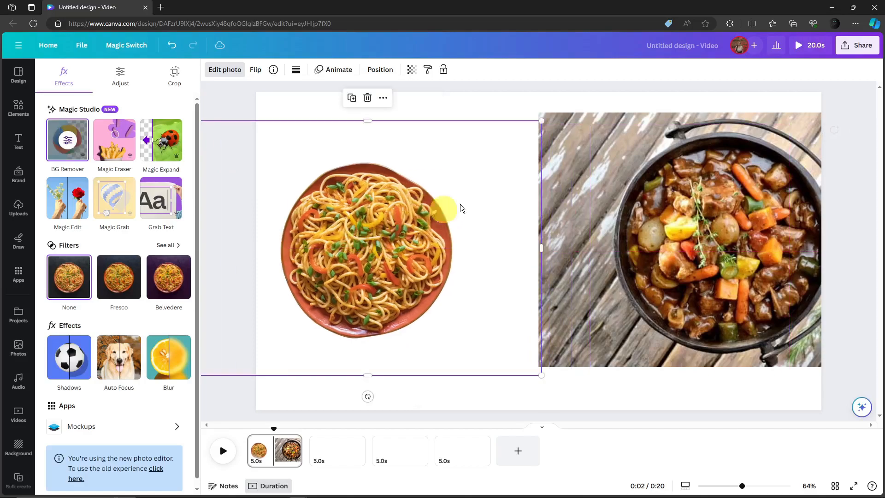
pyautogui.click(620, 211)
pyautogui.click(63, 145)
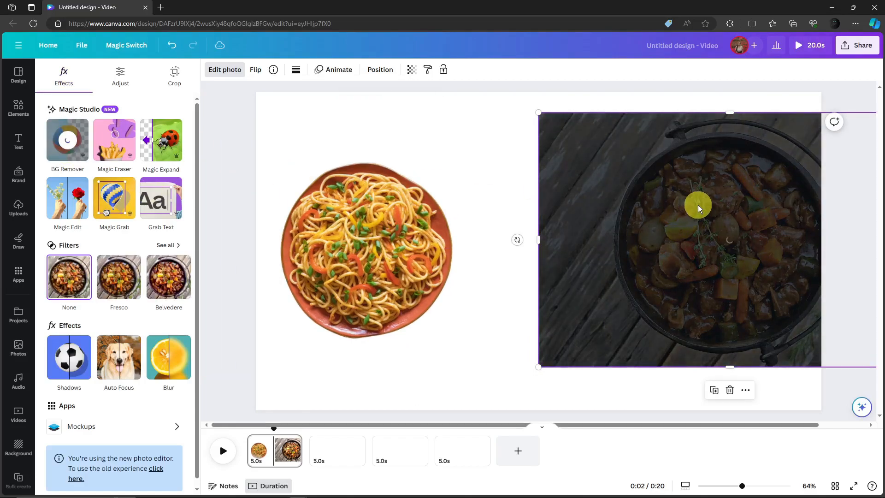
pyautogui.moveTo(725, 225); pyautogui.dragTo(631, 233)
pyautogui.moveTo(402, 228); pyautogui.dragTo(417, 228)
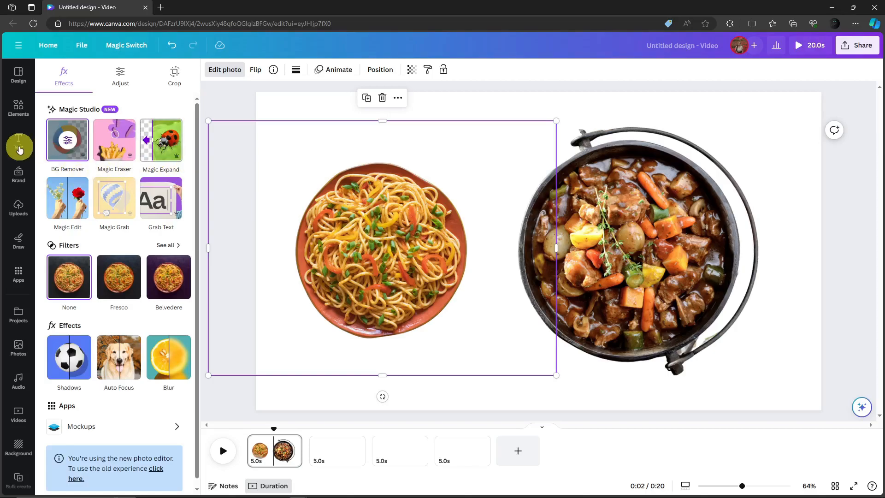
pyautogui.click(24, 112)
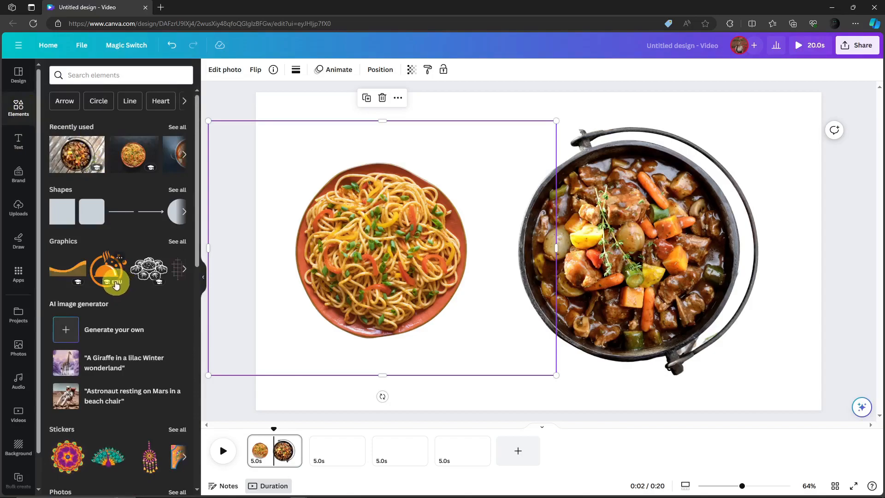
pyautogui.scroll(-5, 115, 286)
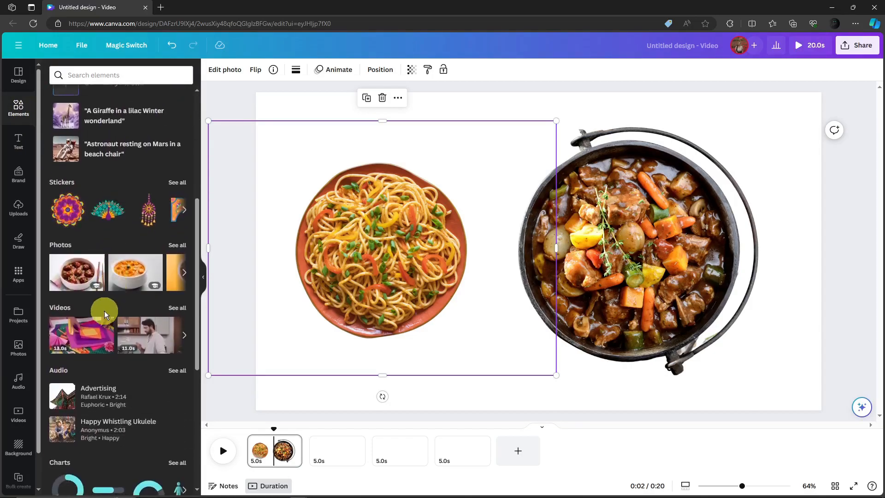
pyautogui.scroll(5, 104, 313)
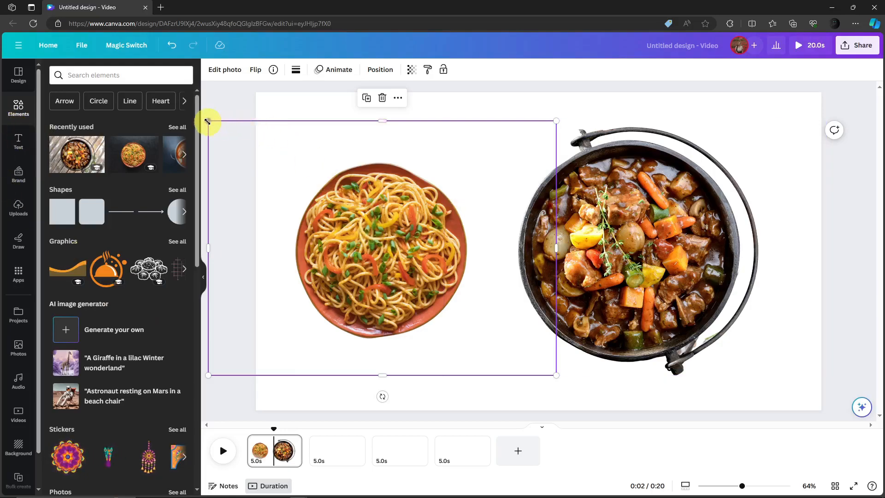
# - Shrink the stew pot, slightly enlarge the noodle plate, and space both dishes apart at similar sizes across the page
pyautogui.moveTo(208, 122); pyautogui.dragTo(190, 95)
pyautogui.moveTo(385, 242); pyautogui.dragTo(441, 227)
pyautogui.click(694, 238)
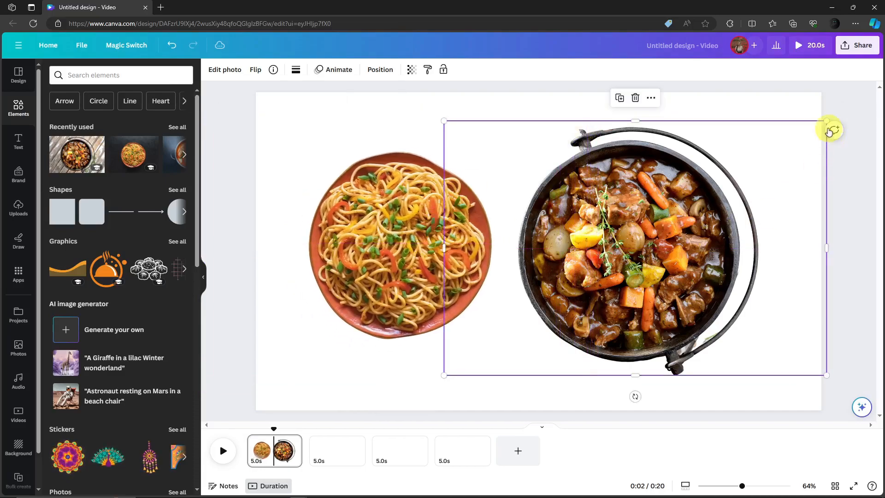
pyautogui.moveTo(445, 122); pyautogui.dragTo(562, 154)
pyautogui.moveTo(655, 262); pyautogui.dragTo(651, 224)
pyautogui.moveTo(390, 232); pyautogui.dragTo(418, 236)
pyautogui.moveTo(613, 114)
pyautogui.mouseDown()
pyautogui.moveTo(583, 123)
pyautogui.moveTo(601, 121)
pyautogui.mouseUp()
pyautogui.click(691, 184)
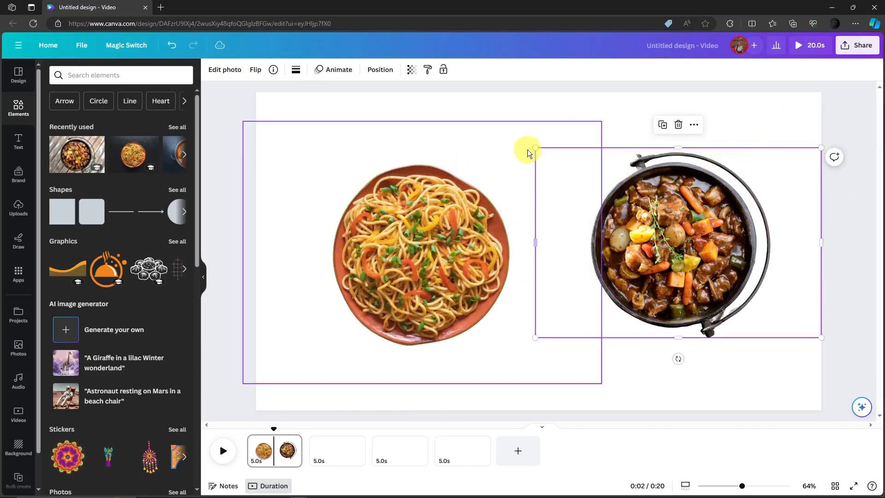
pyautogui.moveTo(535, 148); pyautogui.dragTo(525, 140)
pyautogui.click(510, 267)
pyautogui.click(252, 413)
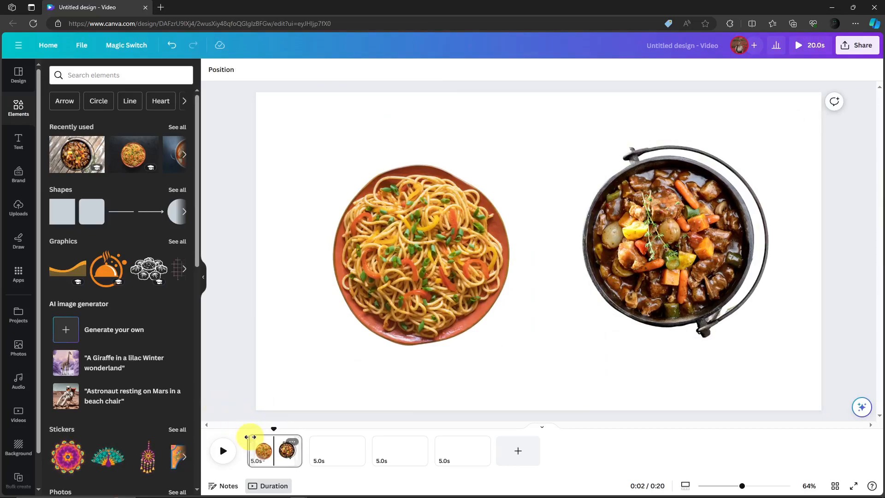
# - Move the page with the two dishes to the end of the timeline, after the three blank pages
pyautogui.moveTo(279, 442); pyautogui.dragTo(470, 454)
pyautogui.moveTo(285, 451); pyautogui.dragTo(493, 455)
pyautogui.moveTo(272, 452); pyautogui.dragTo(495, 459)
pyautogui.click(273, 449)
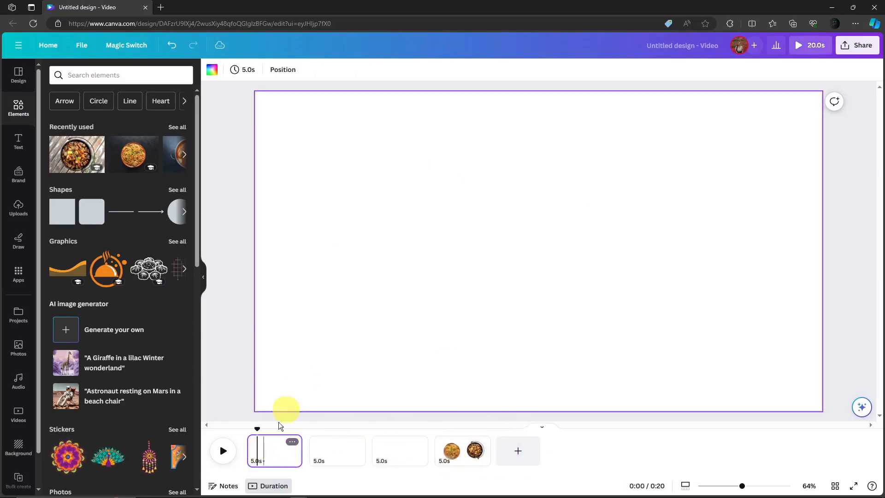
pyautogui.click(463, 447)
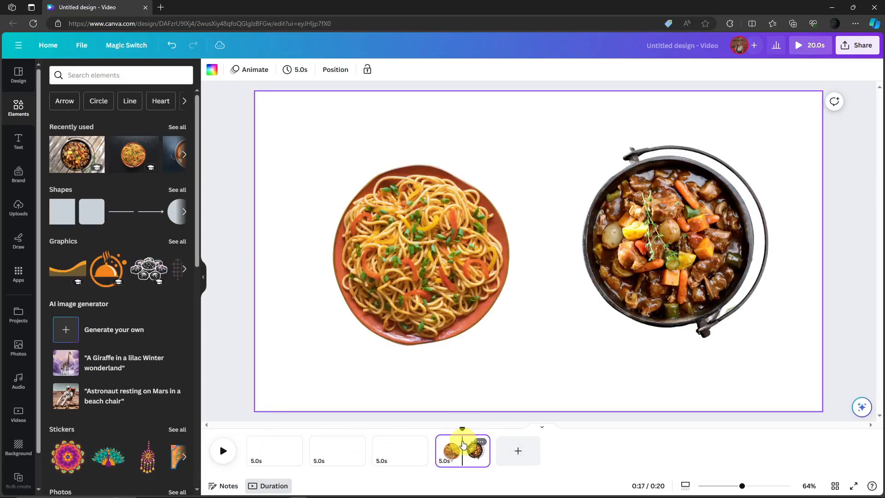
# - Add a rectangle shape to the blank first page, enlarge it and place it in the page's left half
pyautogui.click(275, 453)
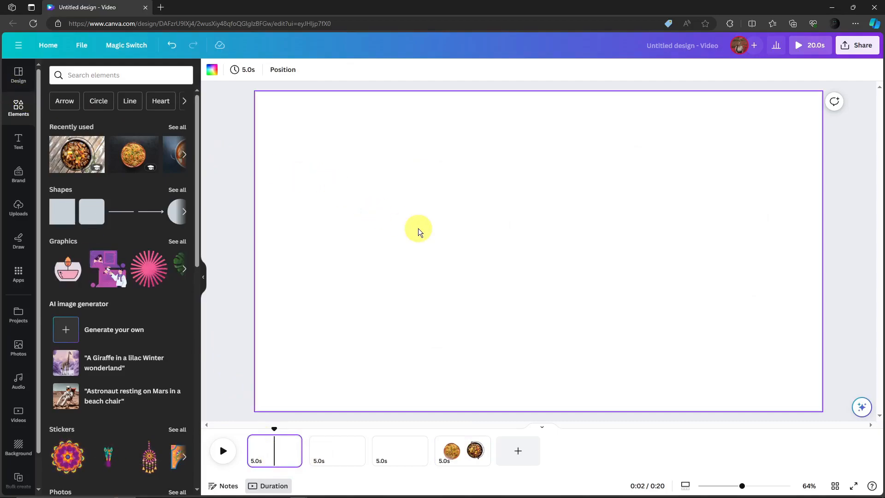
pyautogui.press('r')
pyautogui.click(450, 239)
pyautogui.moveTo(495, 228); pyautogui.dragTo(300, 174)
pyautogui.moveTo(400, 245); pyautogui.dragTo(427, 263)
pyautogui.moveTo(373, 221); pyautogui.dragTo(368, 243)
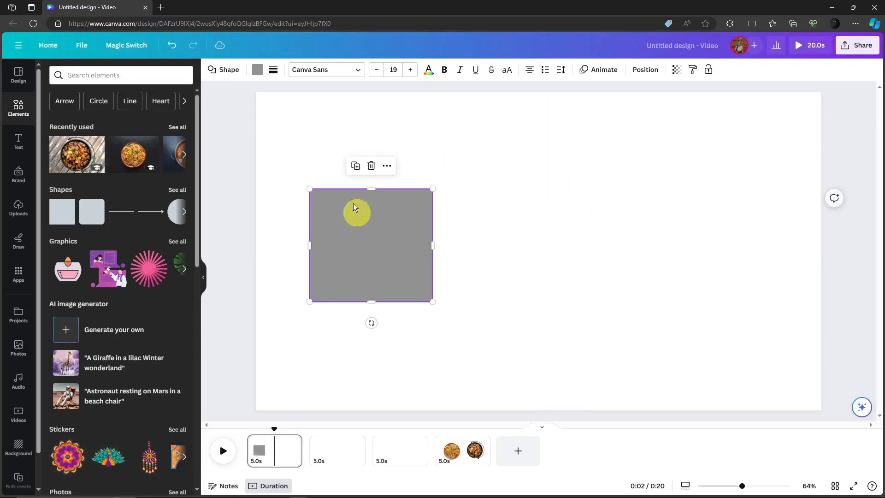
# - Fill the rectangle with the coral red from the default solid colors
pyautogui.click(256, 70)
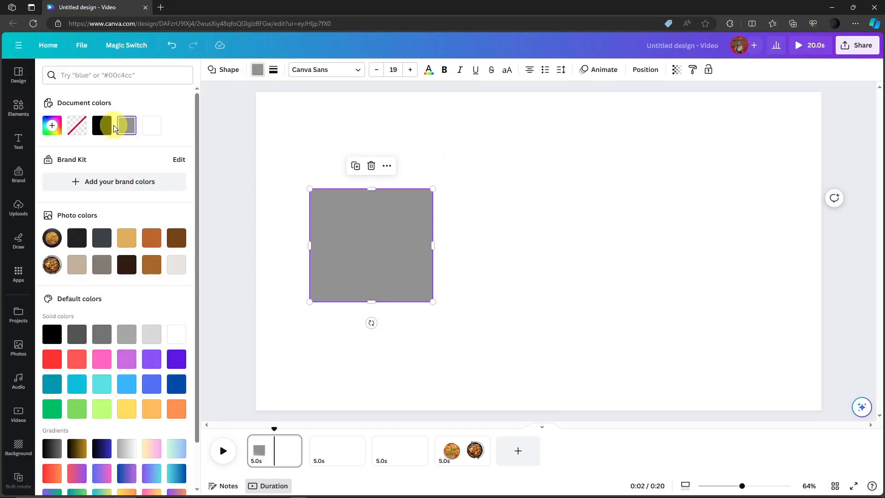
pyautogui.click(98, 391)
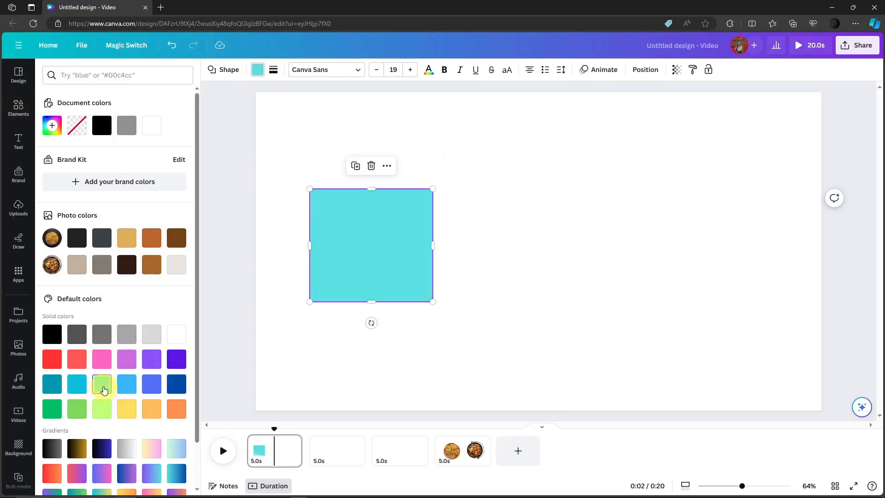
pyautogui.click(75, 389)
pyautogui.click(78, 364)
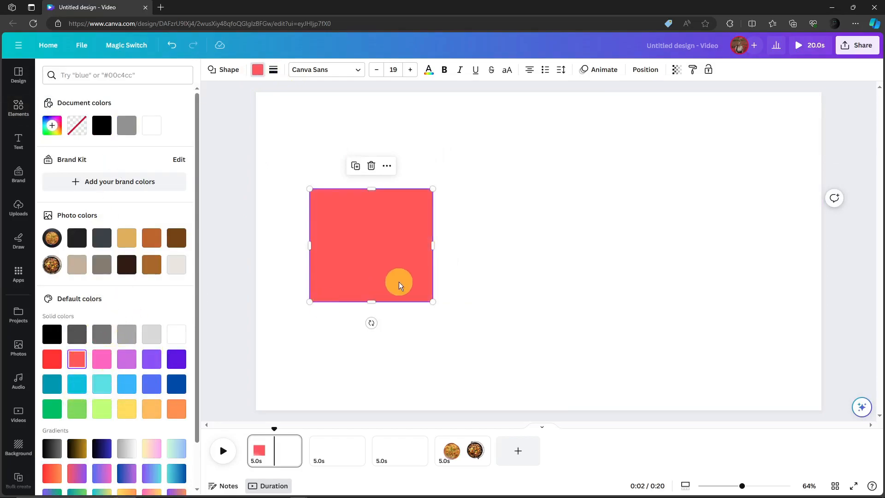
# - Add a second, much smaller coral red square and place it centred on the large rectangle's top edge
pyautogui.click(457, 237)
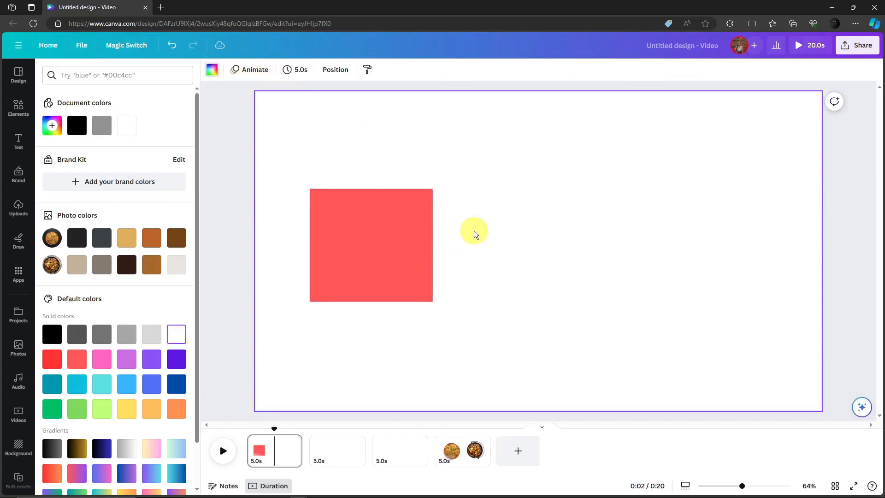
pyautogui.press('r')
pyautogui.moveTo(586, 203); pyautogui.dragTo(528, 262)
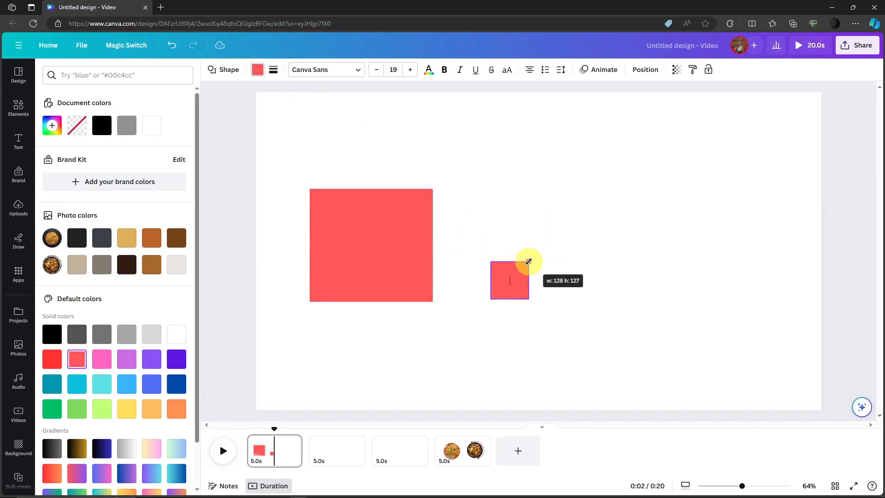
pyautogui.click(464, 304)
pyautogui.moveTo(503, 288); pyautogui.dragTo(369, 181)
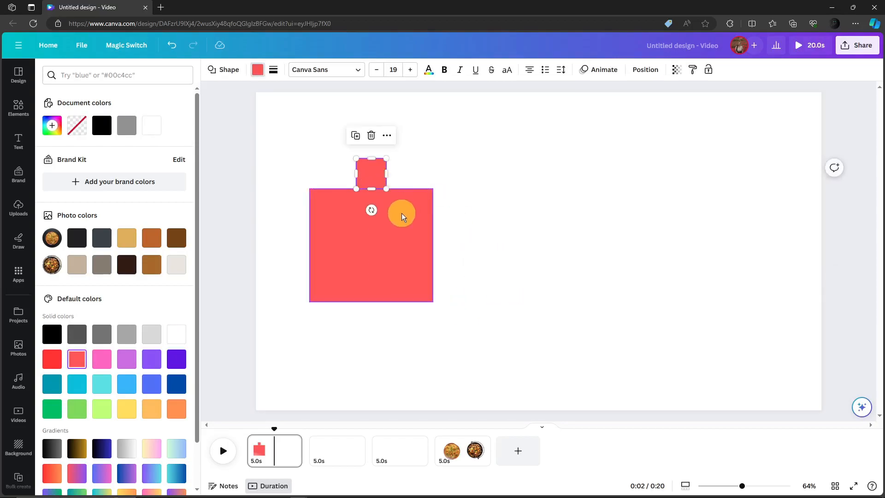
pyautogui.moveTo(484, 345); pyautogui.dragTo(341, 167)
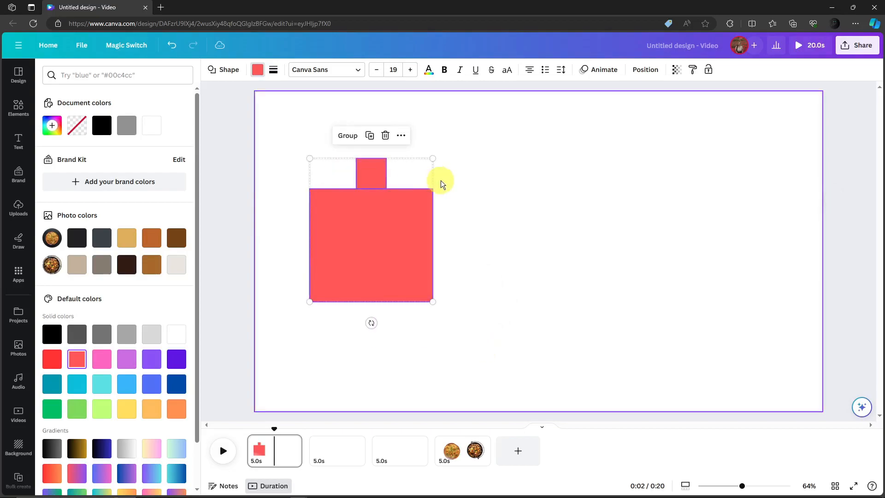
pyautogui.click(347, 135)
pyautogui.click(355, 135)
# - Lower the small square's opacity until it is almost invisible against the white page
pyautogui.click(371, 173)
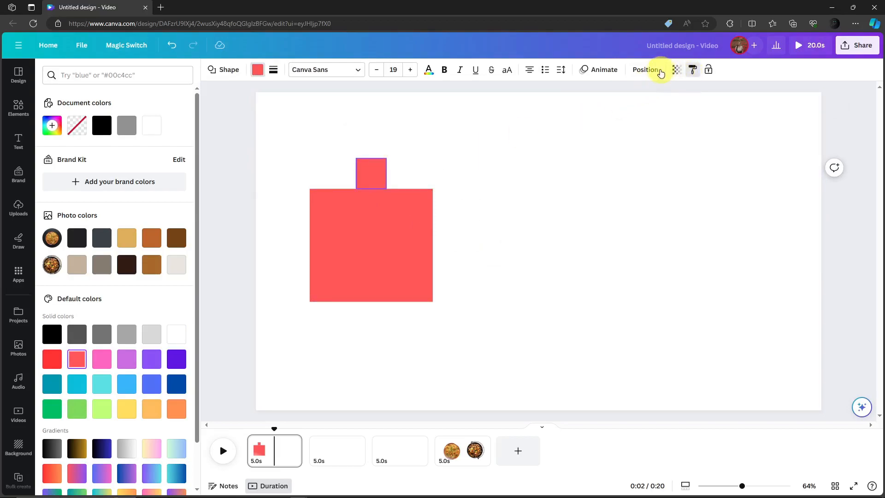
pyautogui.click(676, 70)
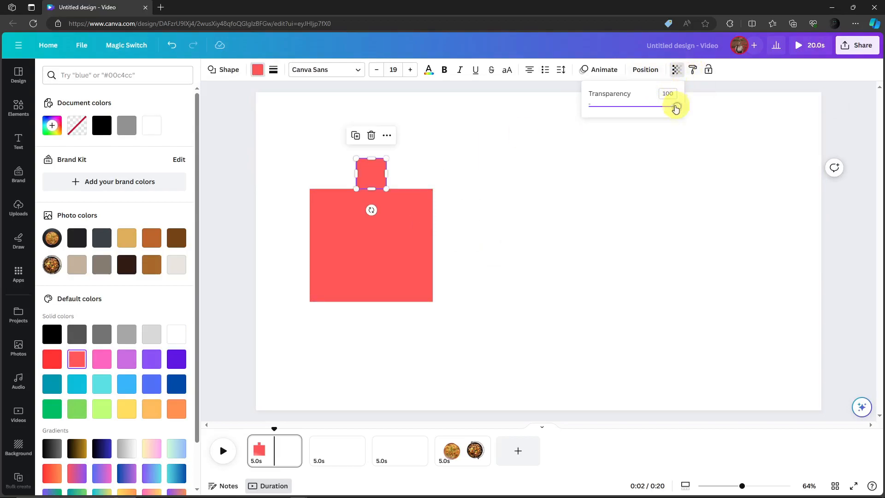
pyautogui.moveTo(676, 108); pyautogui.dragTo(590, 132)
# - Group the coral red rectangle with the faint small square and move the group toward the page's centre
pyautogui.moveTo(471, 345); pyautogui.dragTo(351, 149)
pyautogui.click(349, 136)
pyautogui.moveTo(425, 245); pyautogui.dragTo(445, 274)
pyautogui.click(573, 260)
pyautogui.click(427, 245)
pyautogui.click(317, 225)
pyautogui.click(415, 221)
pyautogui.click(416, 194)
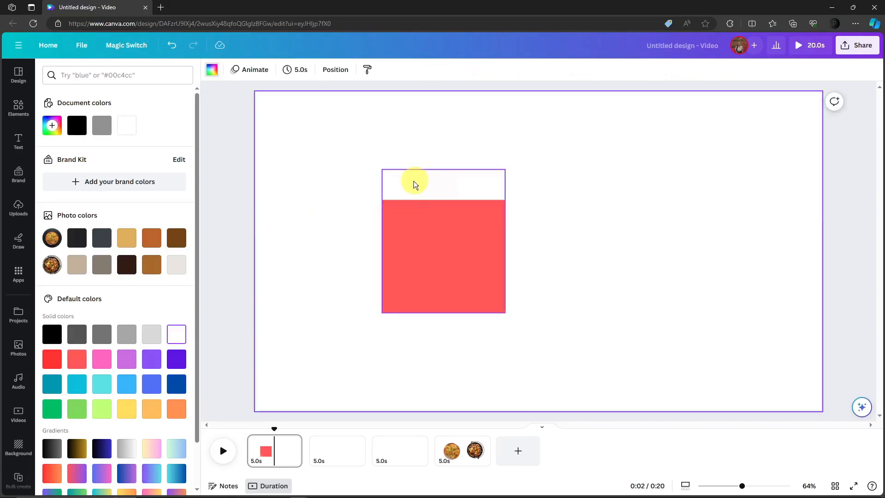
pyautogui.click(288, 262)
# - Duplicate the coral red group and place the copy beside the original, at the same height in the page's right half
pyautogui.moveTo(445, 251); pyautogui.dragTo(392, 251)
pyautogui.click(507, 248)
pyautogui.click(377, 252)
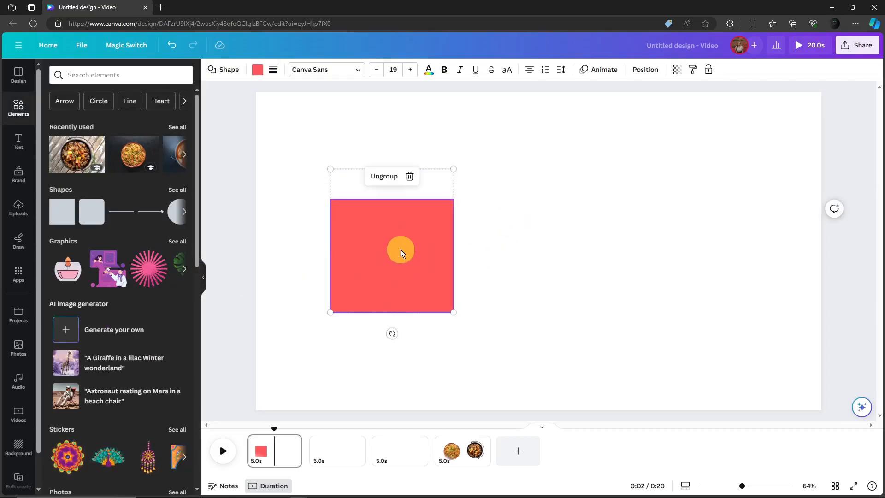
pyautogui.rightClick(400, 249)
pyautogui.click(448, 317)
pyautogui.moveTo(436, 274); pyautogui.dragTo(602, 258)
pyautogui.moveTo(390, 254); pyautogui.dragTo(423, 250)
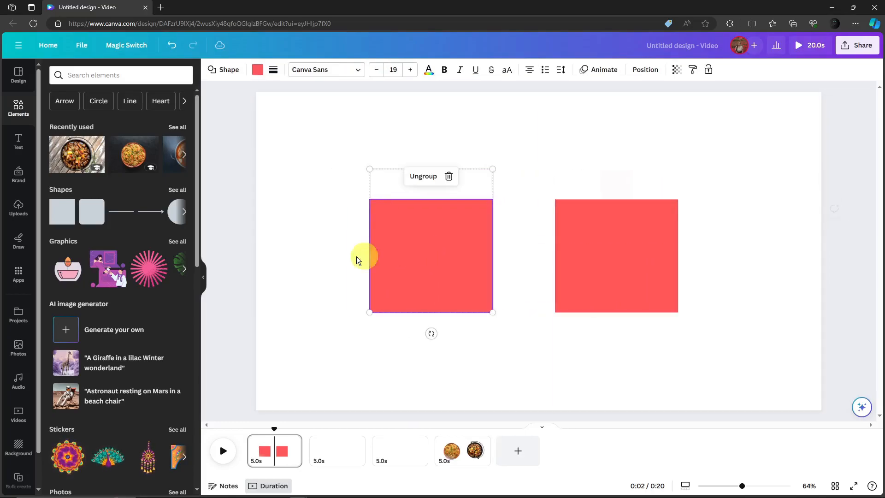
# - Fill the rectangle in the copied group with the light green from the default solid colors
pyautogui.click(593, 233)
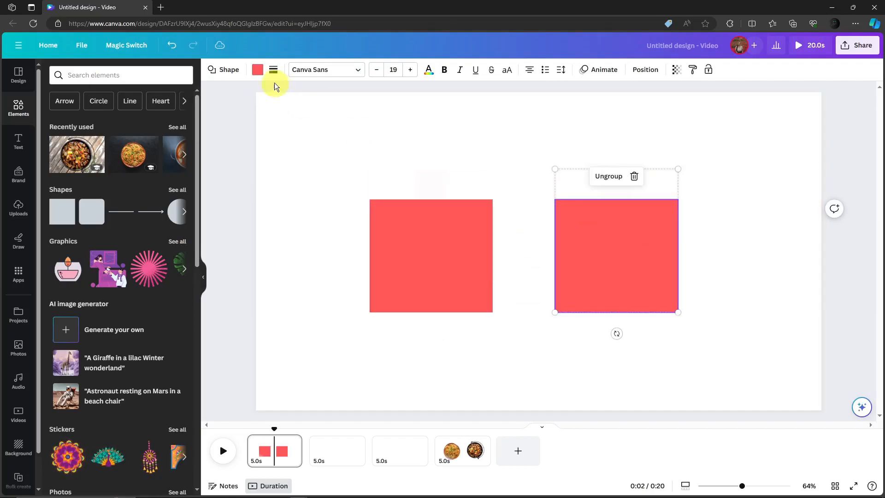
pyautogui.click(257, 70)
pyautogui.click(101, 410)
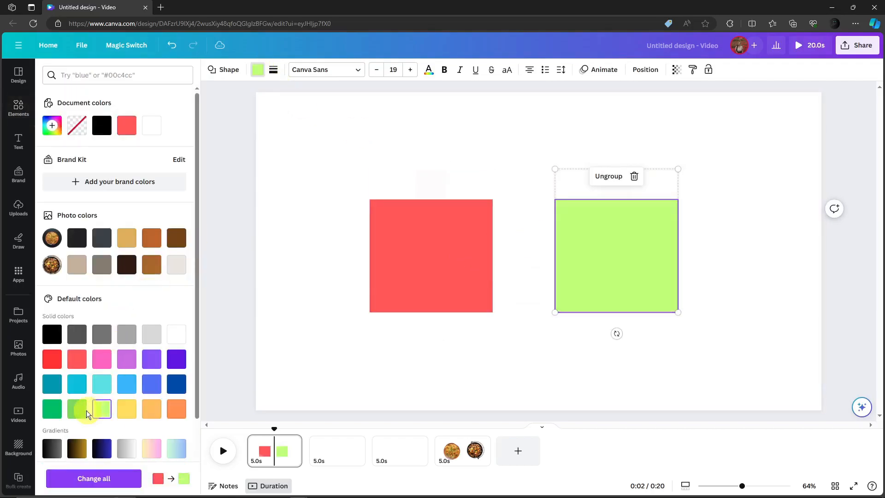
pyautogui.click(859, 256)
# - Stack the light green group exactly over the coral red group near the page's centre
pyautogui.click(441, 277)
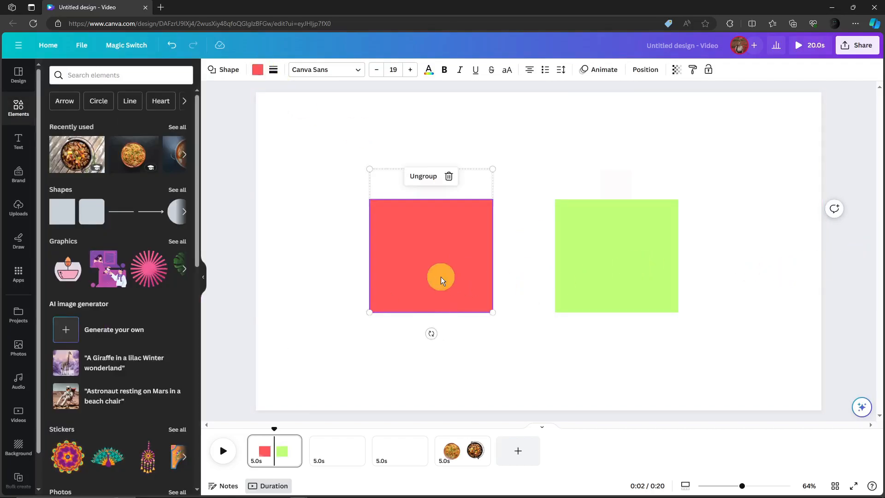
pyautogui.moveTo(466, 268); pyautogui.dragTo(512, 272)
pyautogui.moveTo(634, 263); pyautogui.dragTo(606, 257)
pyautogui.moveTo(464, 259); pyautogui.dragTo(542, 258)
pyautogui.moveTo(608, 263); pyautogui.dragTo(611, 241)
# - Select both stacked groups and enlarge them together until the green rectangle covers the whole page
pyautogui.moveTo(433, 170); pyautogui.dragTo(713, 328)
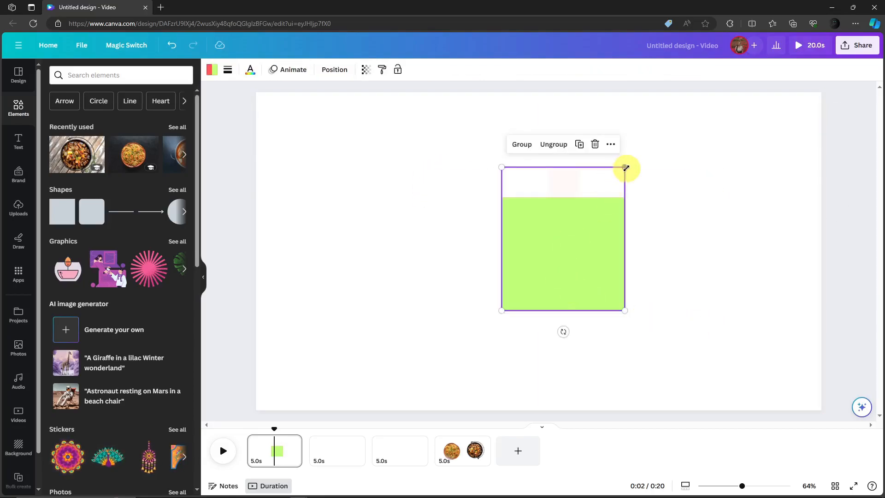
pyautogui.scroll(-3, 662, 261)
pyautogui.scroll(-2, 663, 264)
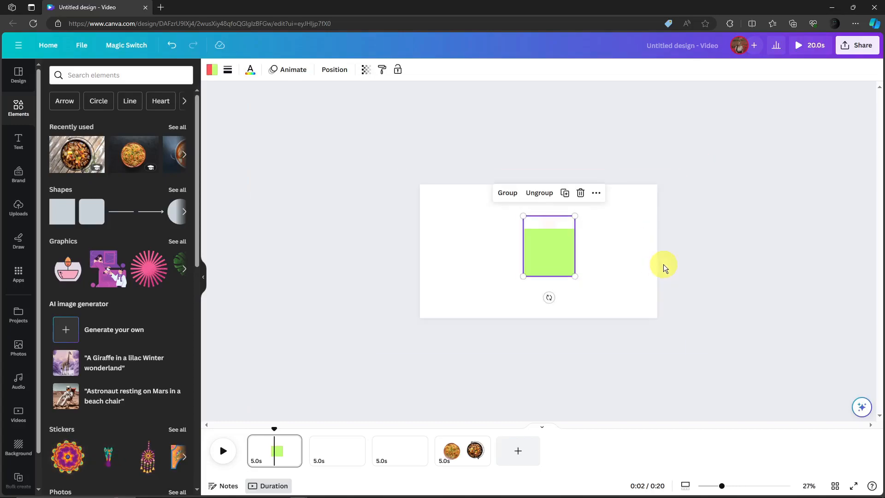
pyautogui.moveTo(569, 222); pyautogui.dragTo(766, 174)
pyautogui.moveTo(559, 249); pyautogui.dragTo(491, 281)
pyautogui.moveTo(609, 124); pyautogui.dragTo(646, 80)
pyautogui.moveTo(530, 235); pyautogui.dragTo(512, 255)
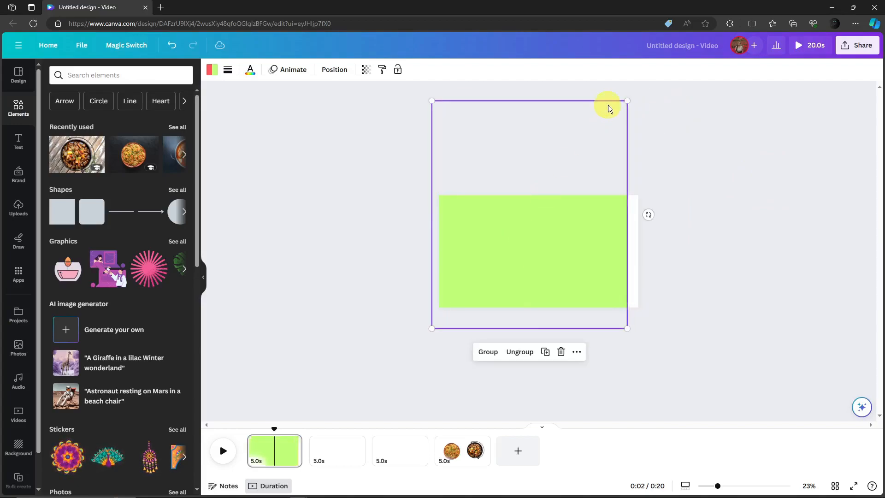
pyautogui.moveTo(627, 100); pyautogui.dragTo(658, 104)
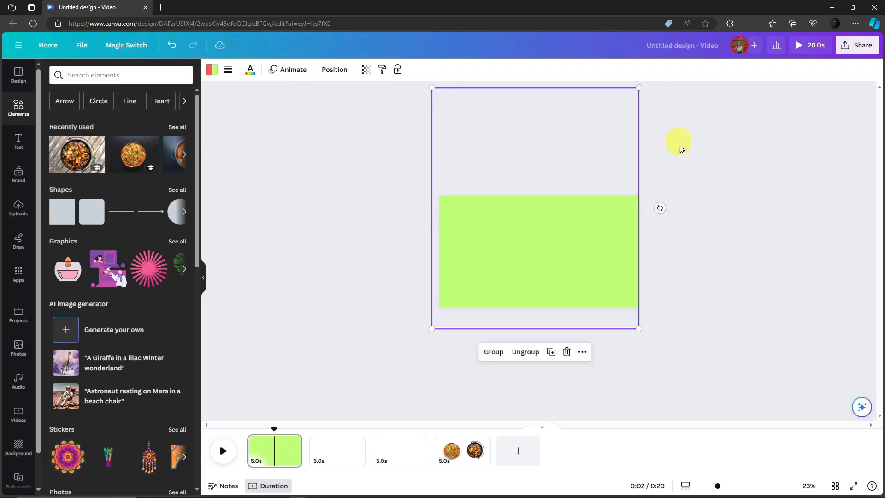
pyautogui.click(701, 198)
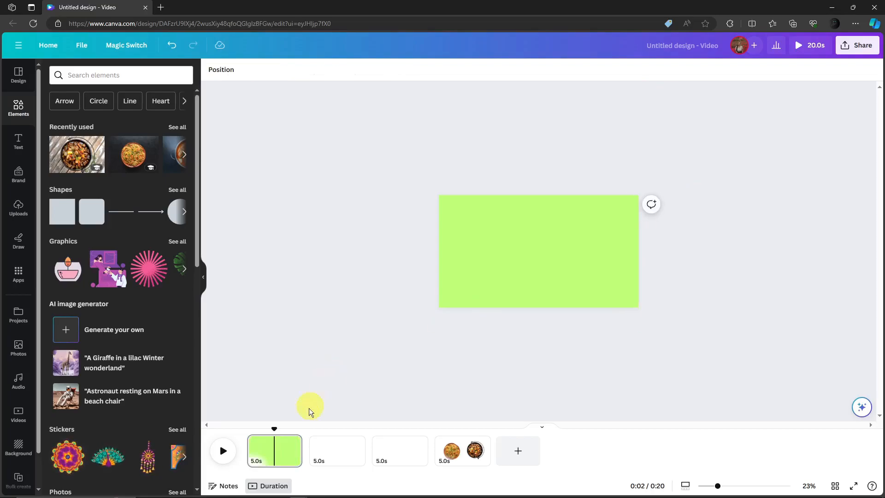
# - Move the green page to third place in the timeline and fill the blank first page's background with light purple
pyautogui.moveTo(261, 455); pyautogui.dragTo(432, 461)
pyautogui.click(278, 450)
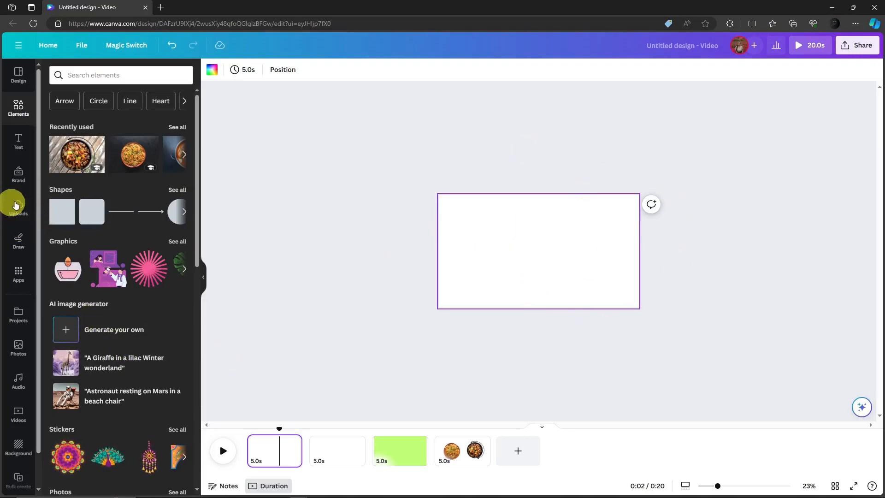
pyautogui.click(213, 71)
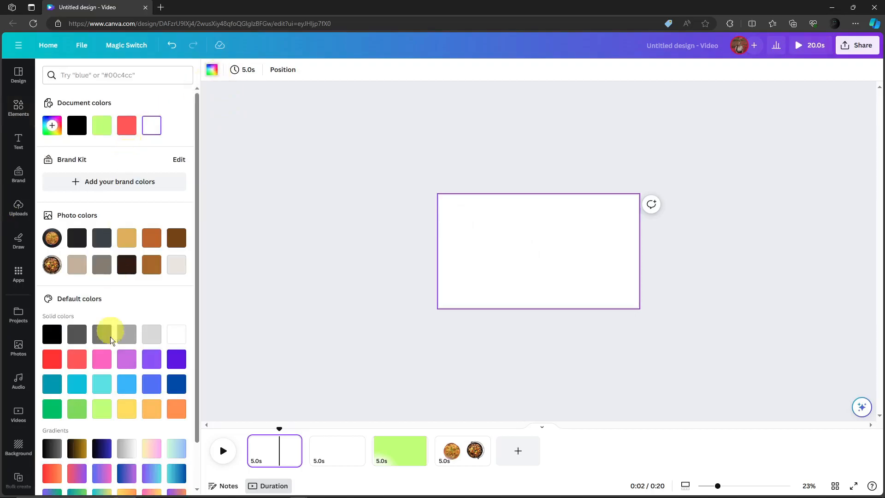
pyautogui.click(122, 363)
pyautogui.scroll(-1, 544, 278)
pyautogui.scroll(1, 634, 297)
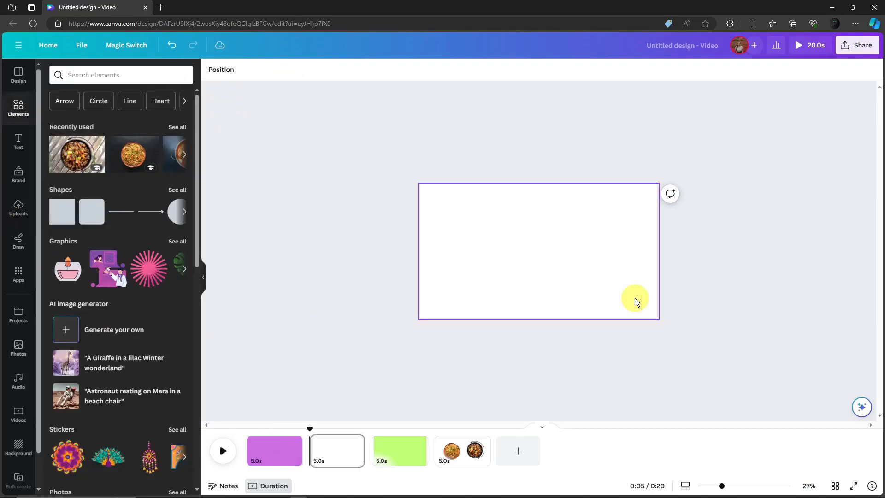
# - Copy the noodle dish from the last page onto the purple first page and place it near the centre
pyautogui.scroll(2, 518, 292)
pyautogui.click(271, 450)
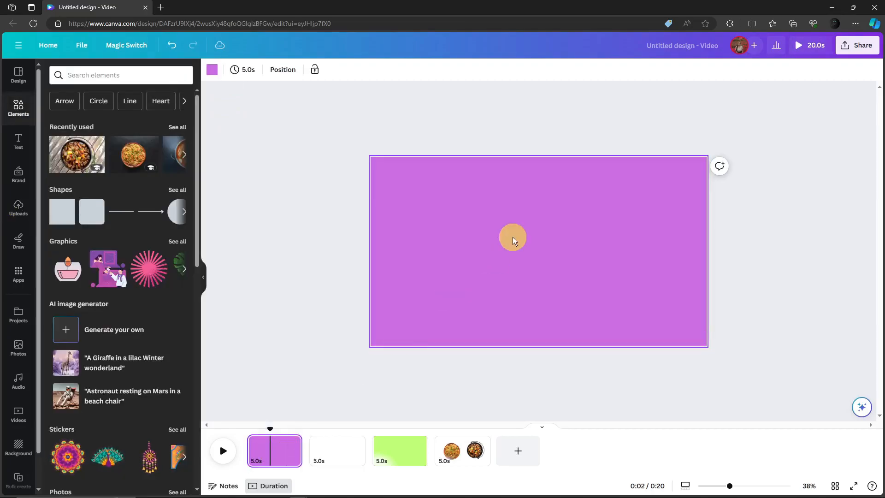
pyautogui.click(443, 454)
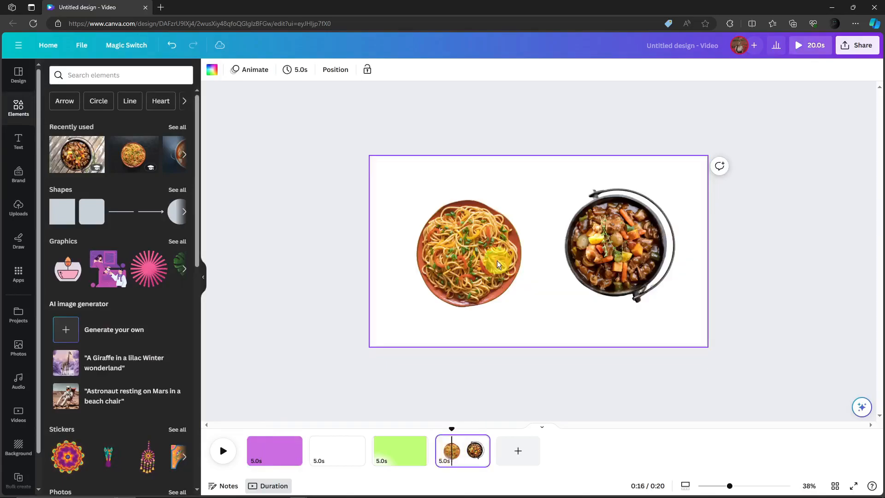
pyautogui.click(490, 275)
pyautogui.click(274, 453)
pyautogui.hotkey('ctrl', 'v')
pyautogui.moveTo(458, 255); pyautogui.dragTo(513, 252)
pyautogui.scroll(2, 570, 284)
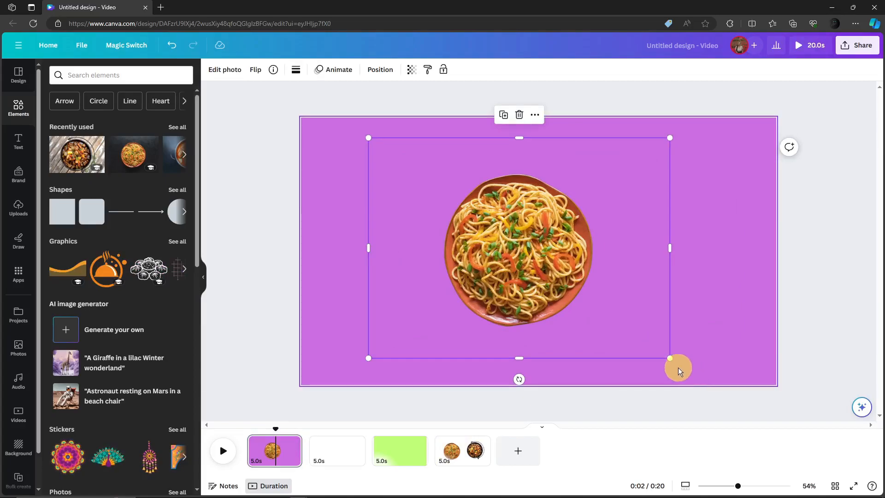
# - Enlarge the noodle dish to most of the page's height and centre it on the purple page
pyautogui.moveTo(668, 359); pyautogui.dragTo(777, 398)
pyautogui.moveTo(565, 301); pyautogui.dragTo(539, 270)
pyautogui.moveTo(757, 410); pyautogui.dragTo(783, 428)
pyautogui.moveTo(568, 262); pyautogui.dragTo(555, 247)
pyautogui.click(811, 223)
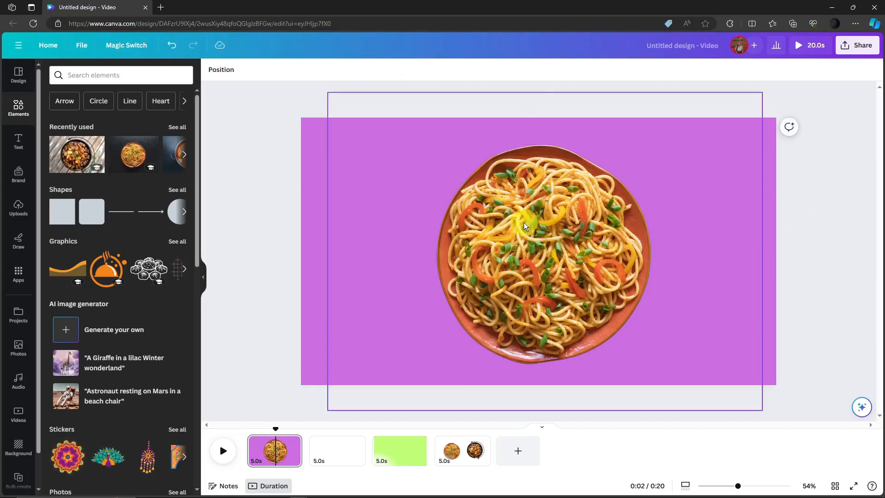
pyautogui.click(745, 192)
pyautogui.moveTo(574, 219); pyautogui.dragTo(567, 196)
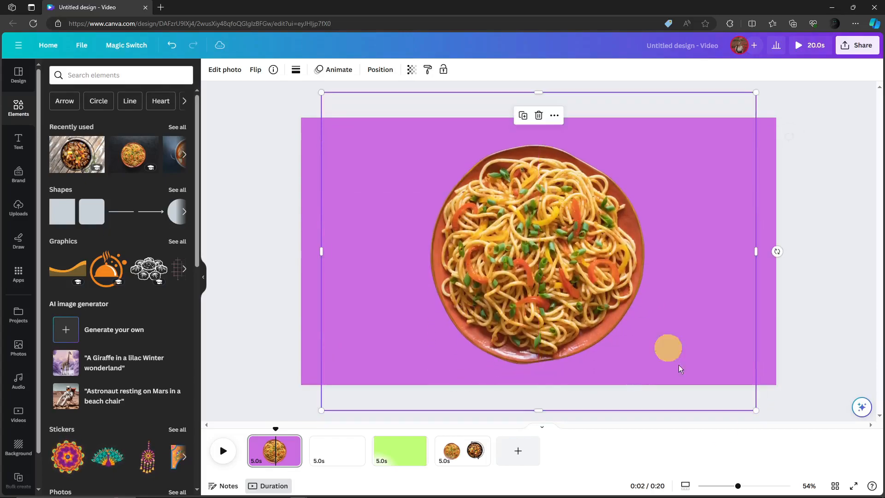
# - Enlarge the noodle dish further and move it down so its lower part runs off the page's bottom edge, centred horizontally
pyautogui.moveTo(755, 410); pyautogui.dragTo(802, 442)
pyautogui.moveTo(602, 239)
pyautogui.mouseDown()
pyautogui.moveTo(581, 364)
pyautogui.moveTo(592, 254)
pyautogui.mouseUp()
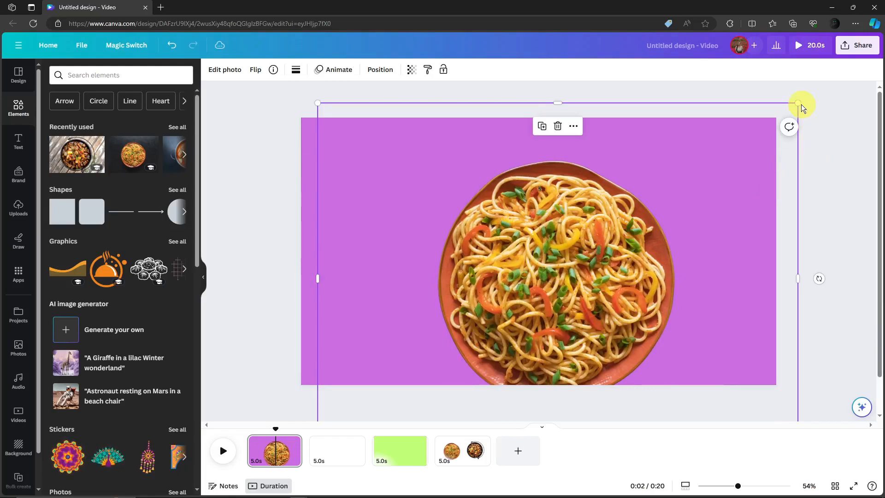
pyautogui.moveTo(801, 104); pyautogui.dragTo(853, 60)
pyautogui.moveTo(553, 237); pyautogui.dragTo(508, 340)
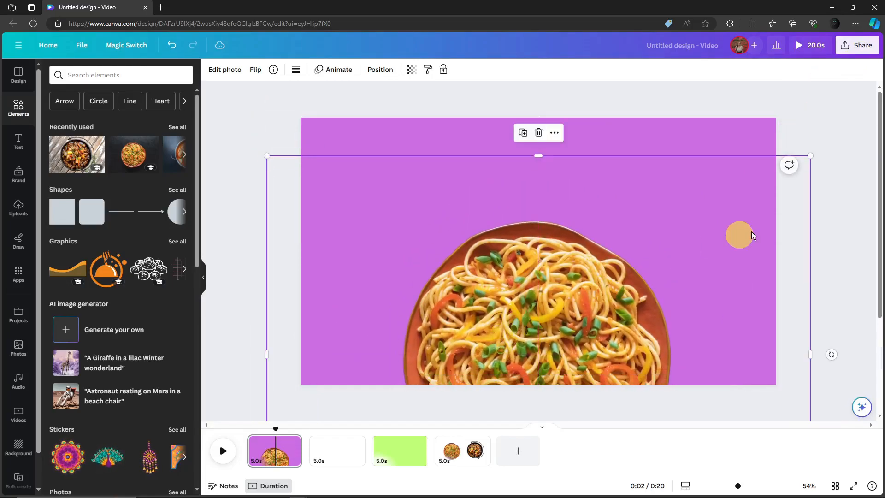
pyautogui.click(838, 180)
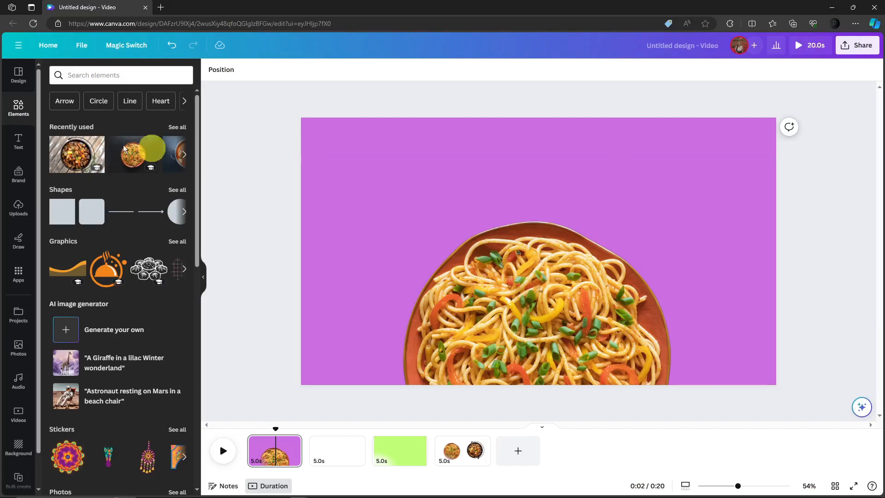
# - Add a text box to the purple page and set its font size to 60
pyautogui.click(17, 142)
pyautogui.click(22, 77)
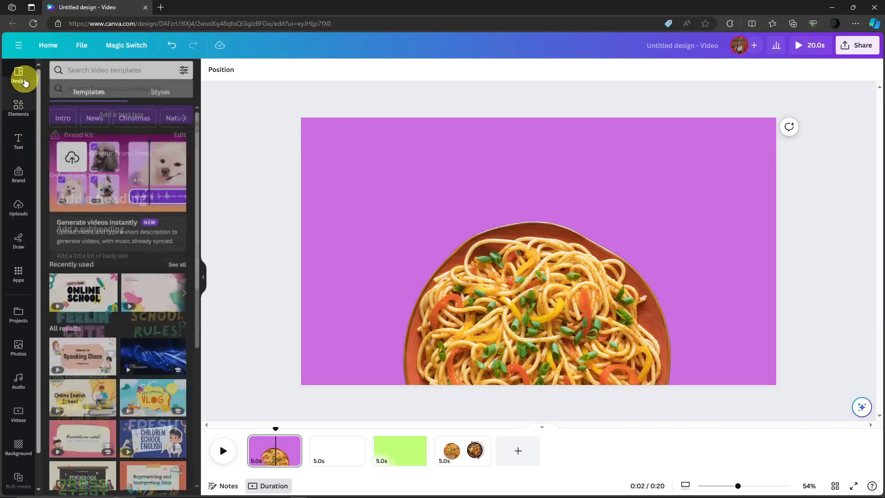
pyautogui.click(410, 176)
pyautogui.press('t')
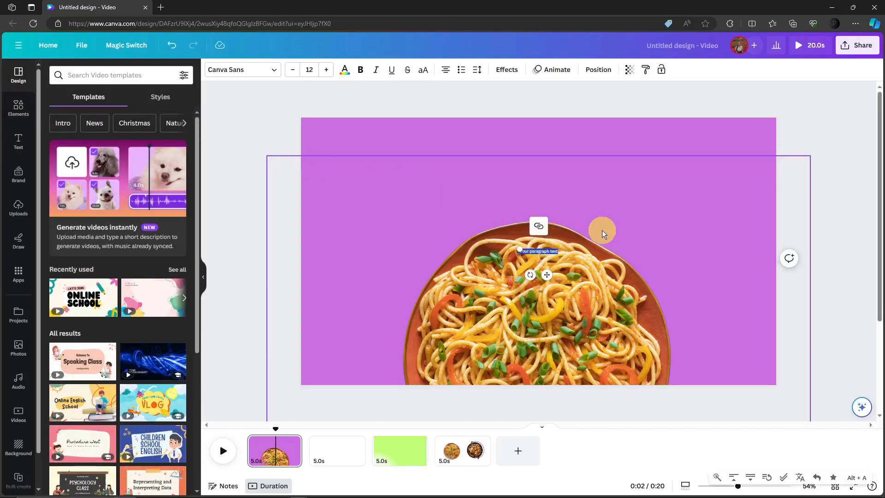
pyautogui.click(313, 69)
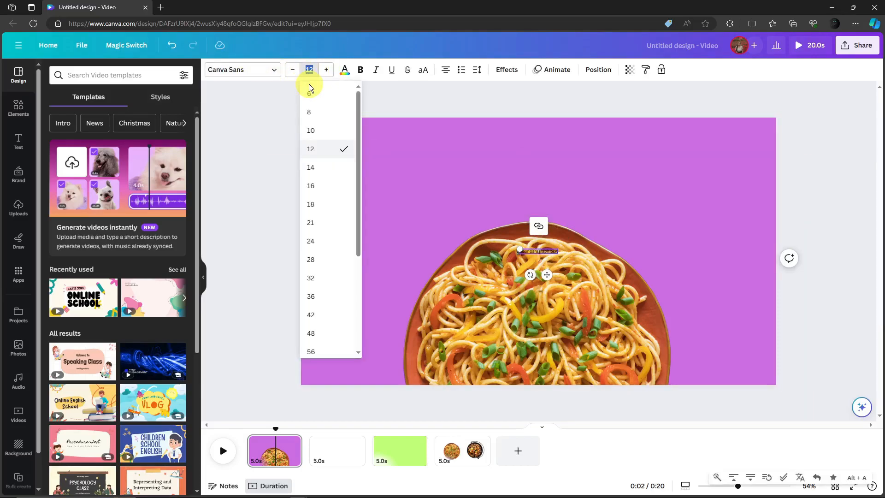
pyautogui.write('60')
pyautogui.press('Return')
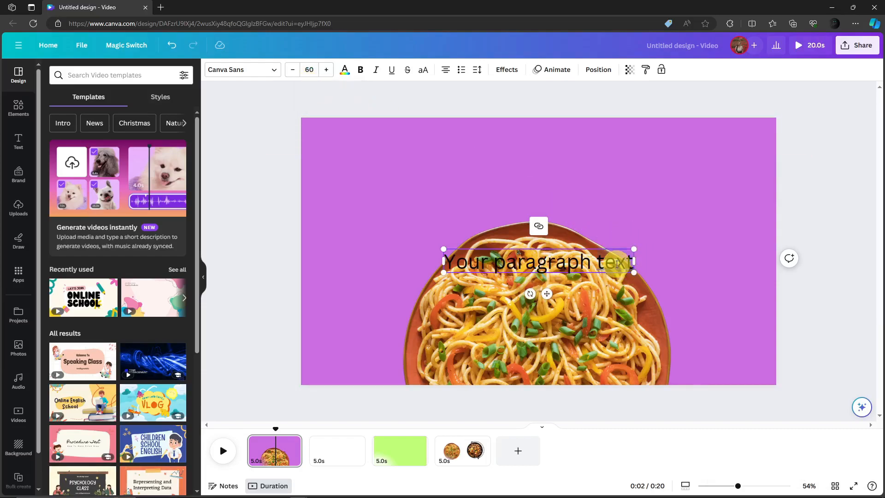
# - Replace the placeholder text with "SAMPLE FONT"
pyautogui.doubleClick(571, 260)
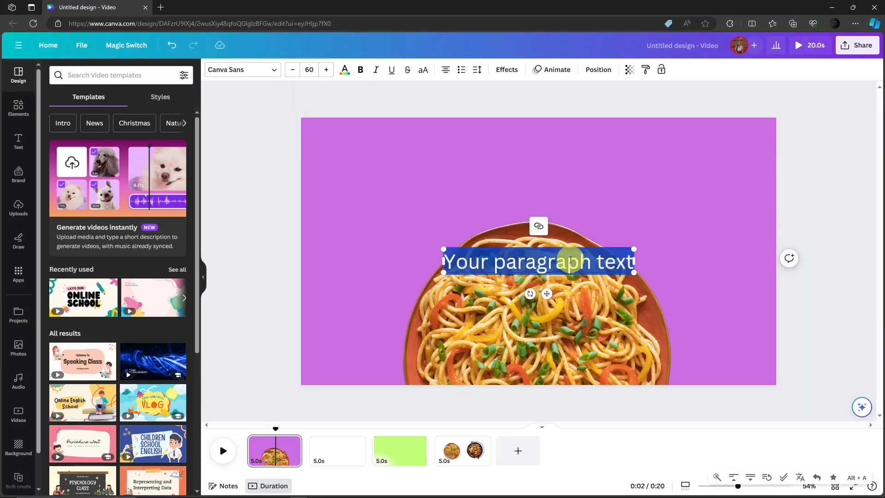
pyautogui.write('FO')
pyautogui.press('BackSpace')
pyautogui.press('BackSpace')
pyautogui.write('SAMPLE FONTS')
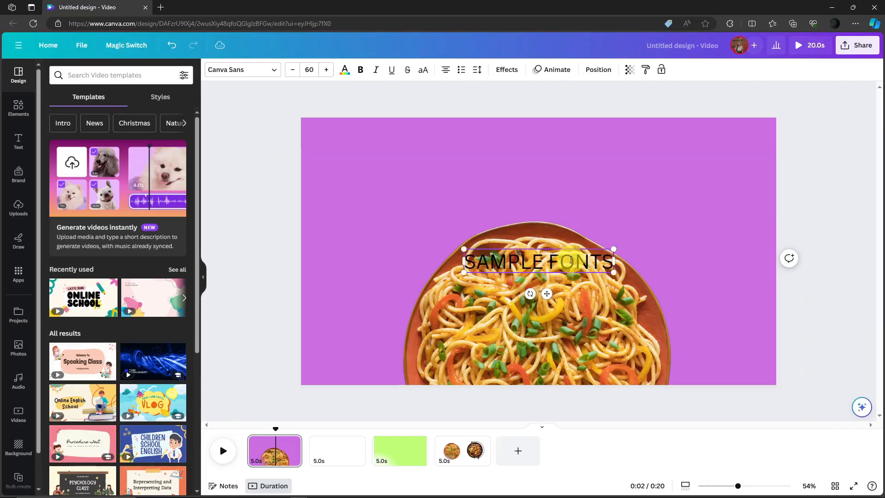
pyautogui.press('BackSpace')
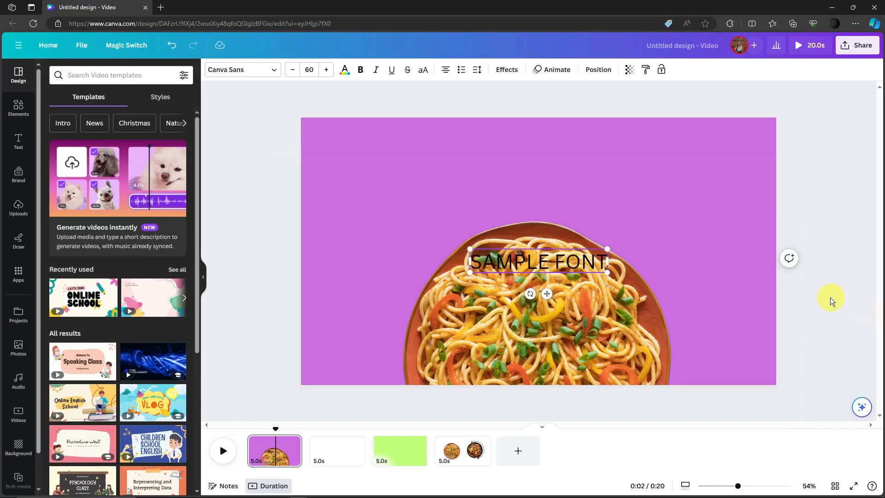
# - Enlarge the SAMPLE FONT text to size 123 above the dish and place a duplicate in the page's upper-left corner
pyautogui.click(831, 302)
pyautogui.moveTo(591, 263); pyautogui.dragTo(696, 262)
pyautogui.moveTo(610, 200); pyautogui.dragTo(499, 139)
pyautogui.click(578, 207)
pyautogui.click(578, 207)
pyautogui.click(544, 175)
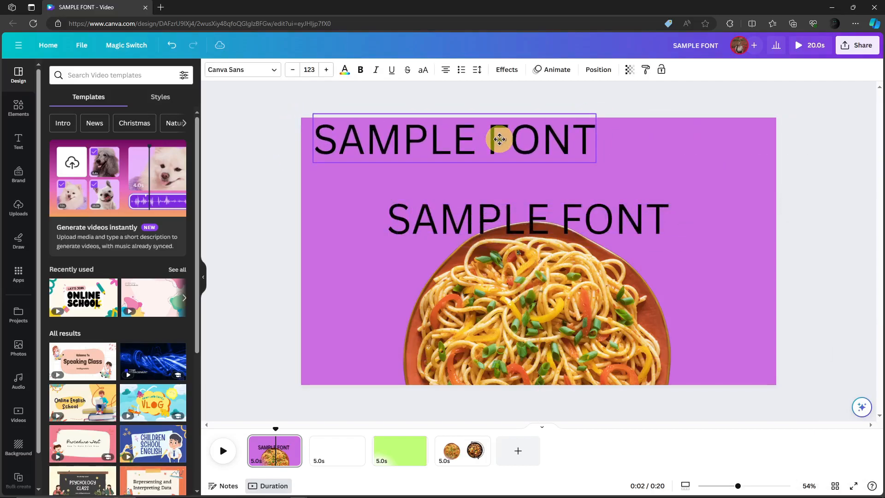
# - Enlarge the lower SAMPLE FONT text to size 138 and centre it over the plate's upper edge
pyautogui.click(550, 237)
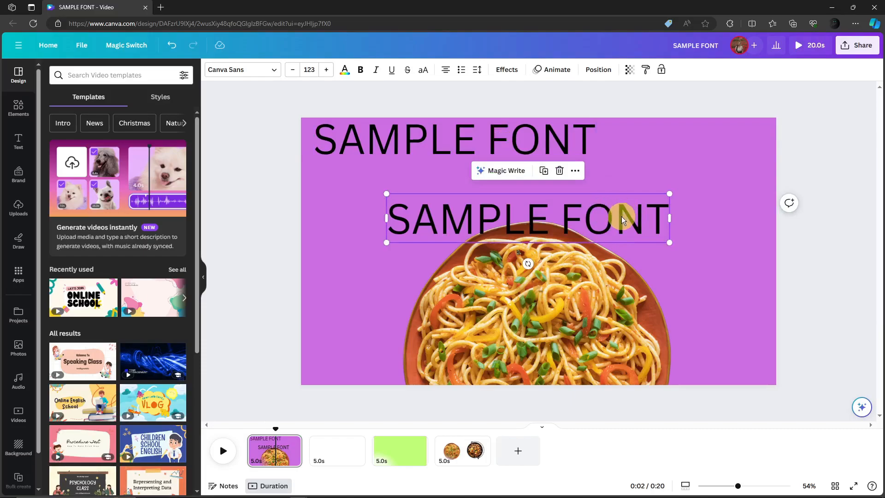
pyautogui.moveTo(621, 217); pyautogui.dragTo(627, 217)
pyautogui.moveTo(674, 243); pyautogui.dragTo(696, 255)
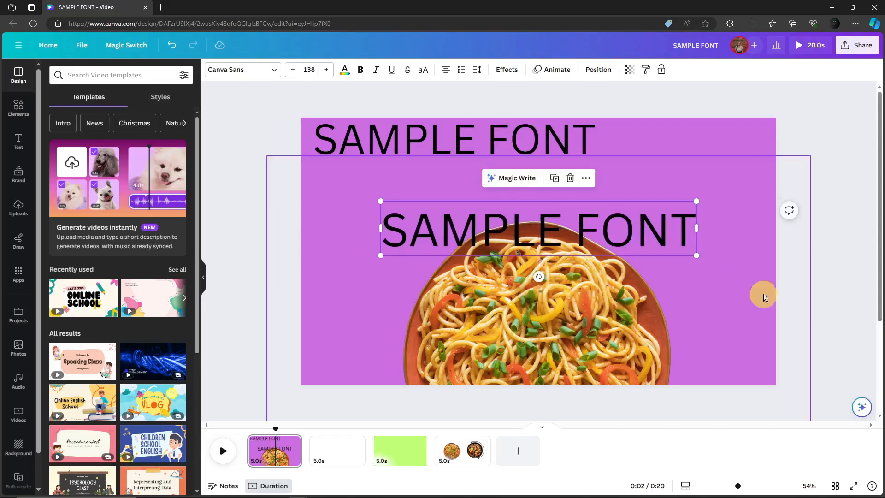
# - Send the SAMPLE FONT text over the plate's upper edge one layer backward, behind the noodle dish
pyautogui.click(822, 259)
pyautogui.click(569, 228)
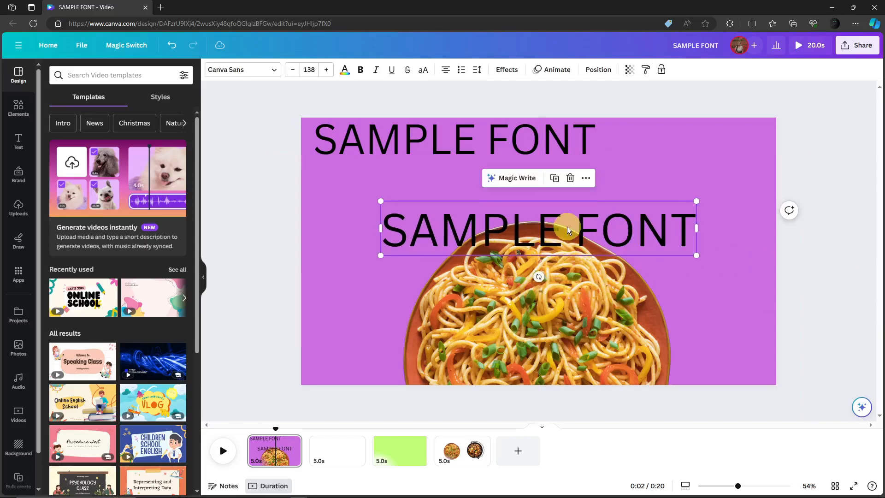
pyautogui.click(597, 70)
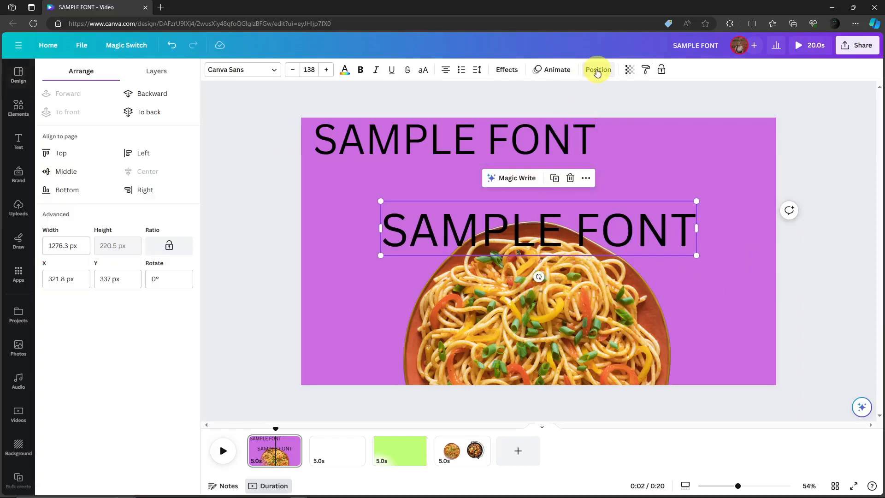
pyautogui.click(150, 94)
pyautogui.click(839, 244)
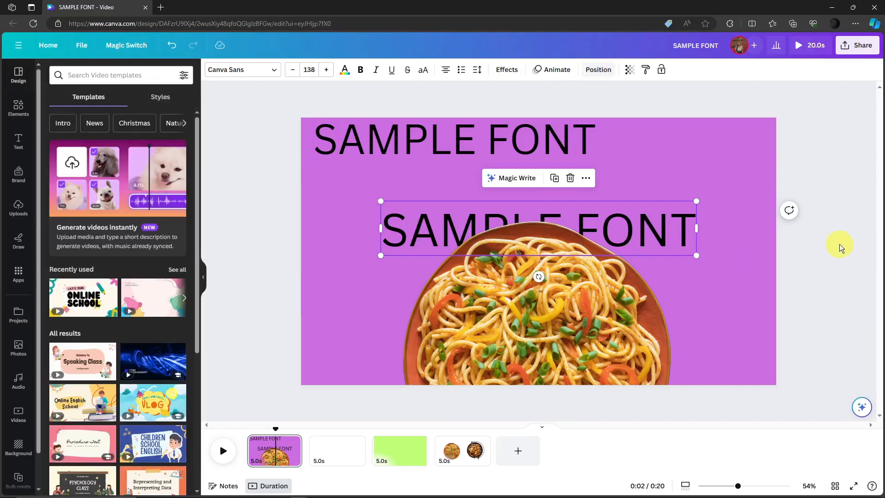
pyautogui.click(839, 244)
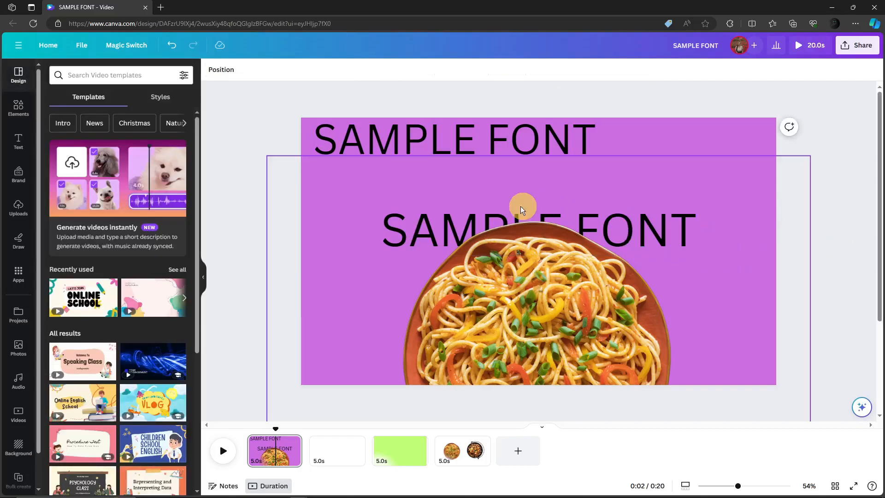
# - Move the upper SAMPLE FONT text just above the other one and enlarge it to size 134
pyautogui.click(475, 138)
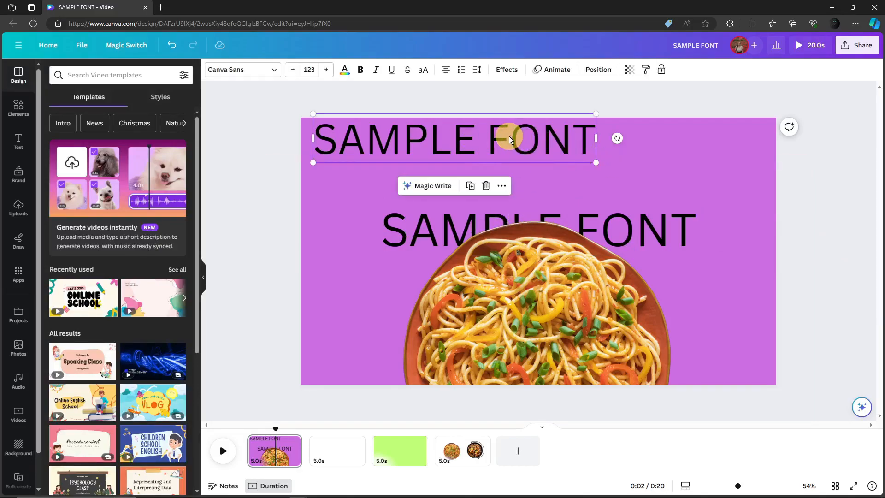
pyautogui.moveTo(496, 128); pyautogui.dragTo(566, 163)
pyautogui.moveTo(665, 197); pyautogui.dragTo(633, 171)
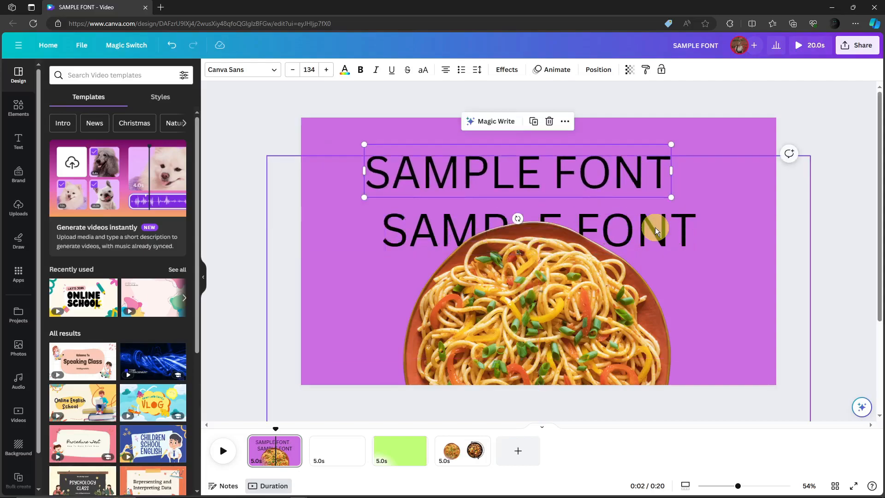
pyautogui.click(655, 227)
pyautogui.click(844, 148)
# - Nudge the noodle dish slightly upward so it covers more of the lower SAMPLE FONT text
pyautogui.click(396, 218)
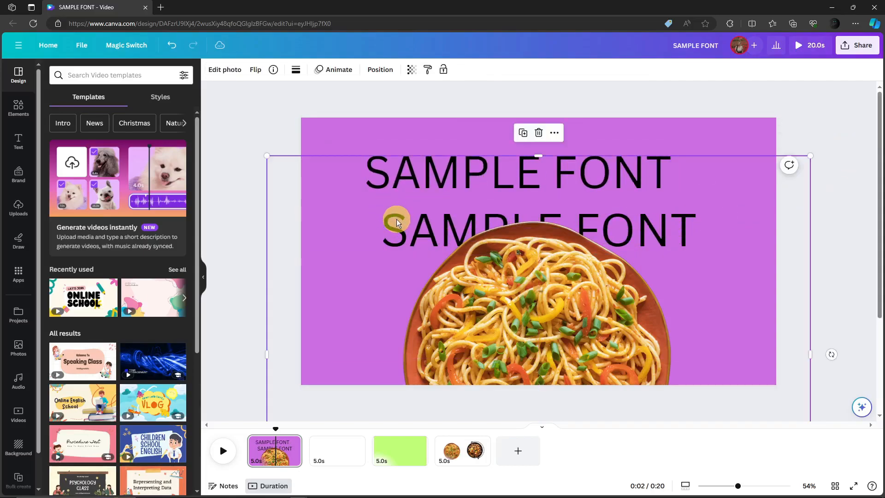
pyautogui.click(268, 126)
pyautogui.click(394, 206)
pyautogui.moveTo(510, 288); pyautogui.dragTo(518, 258)
pyautogui.click(471, 215)
# - Set the upper SAMPLE FONT text's font size to 138
pyautogui.click(419, 155)
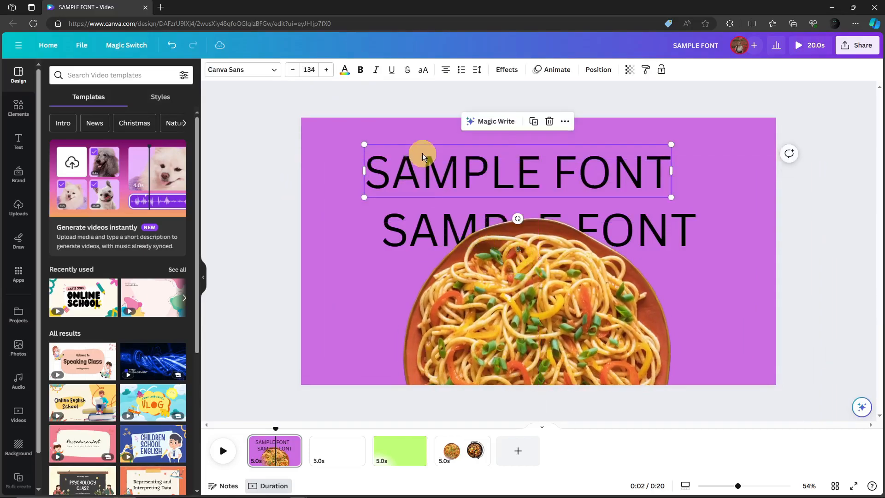
pyautogui.click(325, 70)
pyautogui.click(325, 70)
pyautogui.click(325, 70)
pyautogui.click(325, 70)
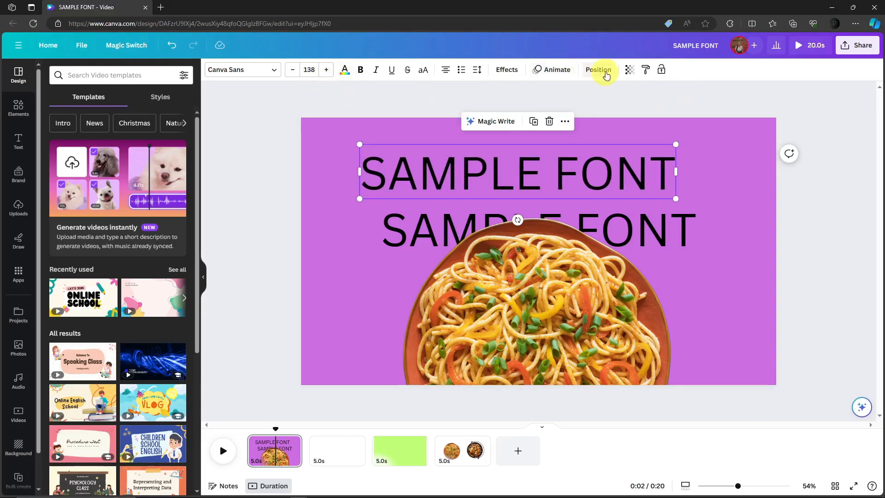
# - Apply the Hollow effect to the upper SAMPLE FONT text and place it exactly over the solid copy behind the dish
pyautogui.click(644, 69)
pyautogui.click(505, 71)
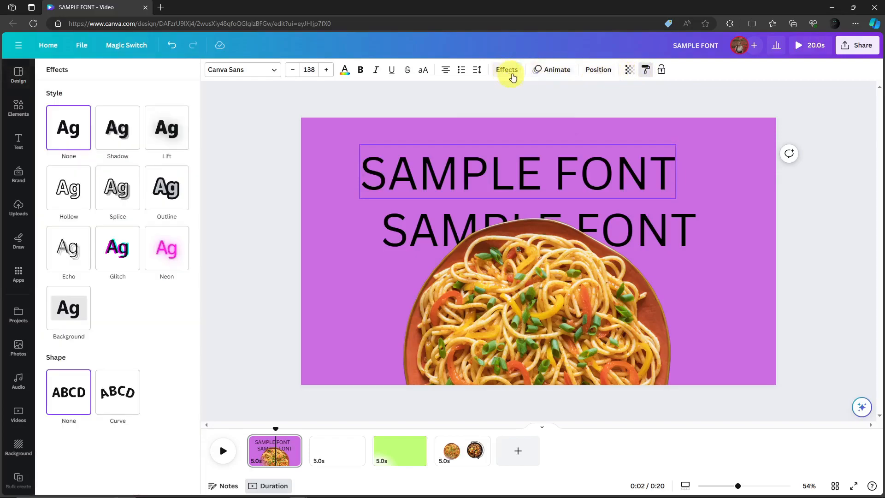
pyautogui.click(66, 184)
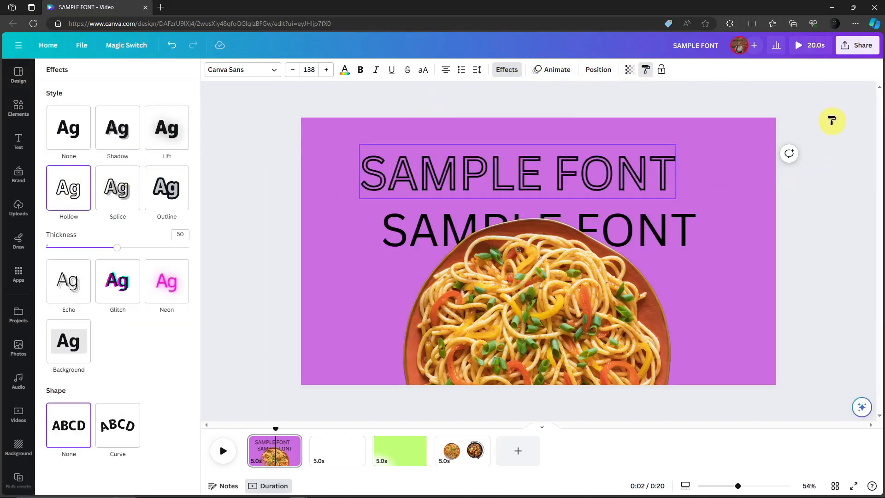
pyautogui.moveTo(525, 158); pyautogui.dragTo(565, 225)
pyautogui.click(841, 152)
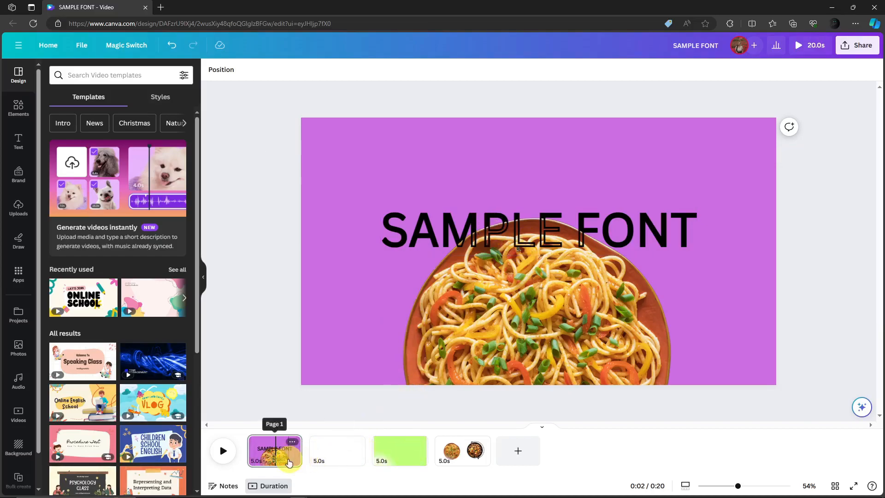
# - Examine the layer lists of the purple page and the green page
pyautogui.click(402, 455)
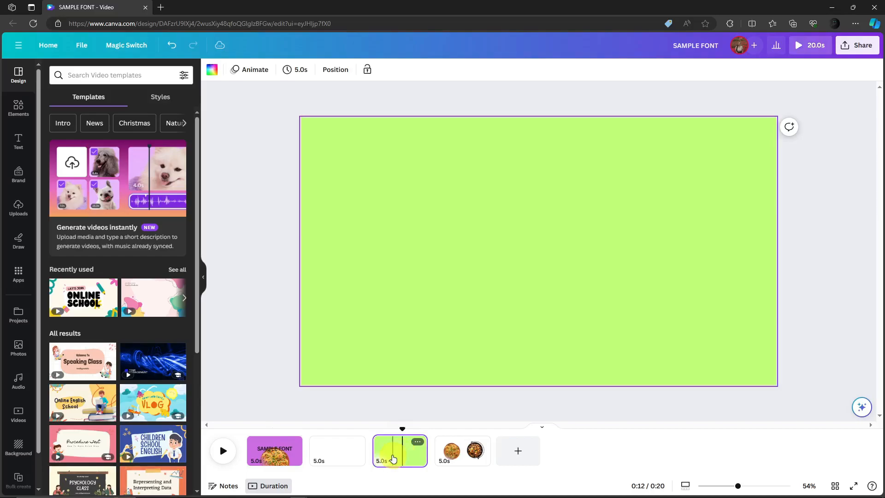
pyautogui.click(259, 451)
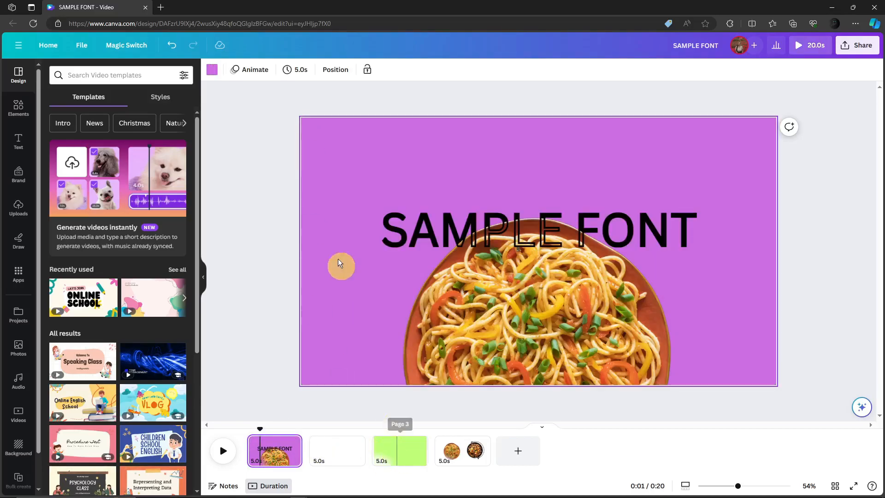
pyautogui.click(336, 71)
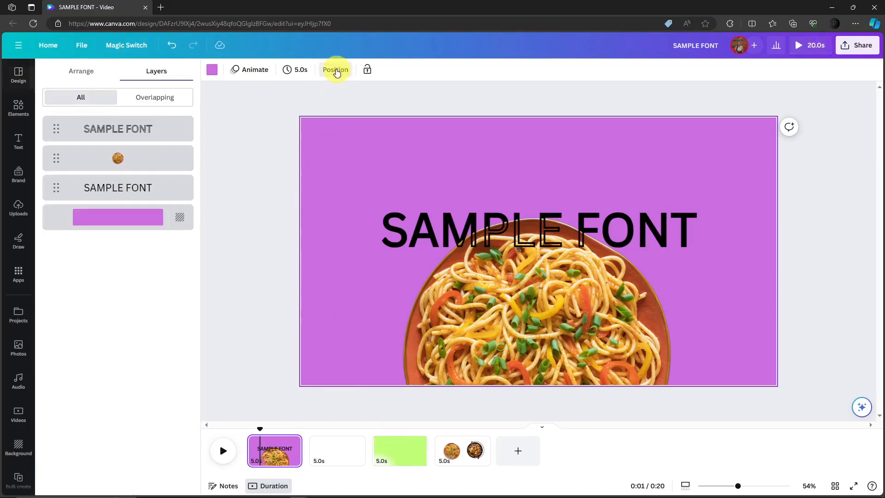
pyautogui.click(393, 446)
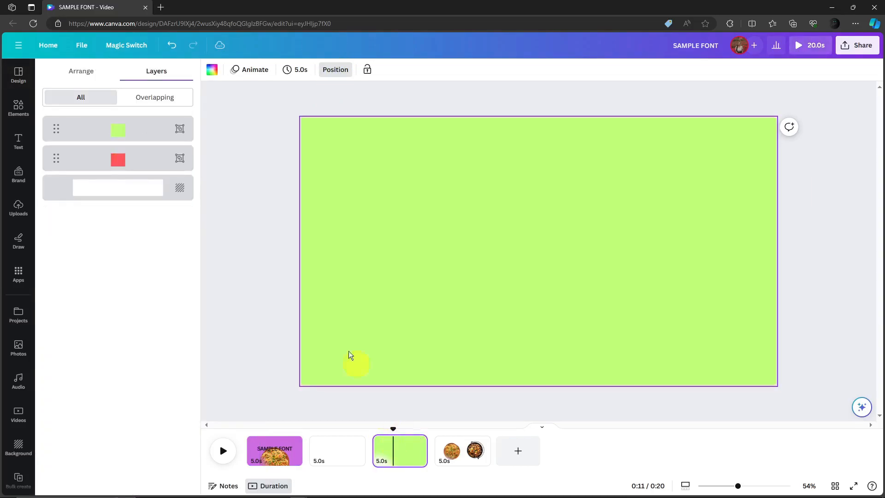
# - Copy the green group from page 3 and paste it on top of the purple page
pyautogui.click(120, 129)
pyautogui.rightClick(120, 124)
pyautogui.click(118, 132)
pyautogui.rightClick(121, 134)
pyautogui.click(133, 145)
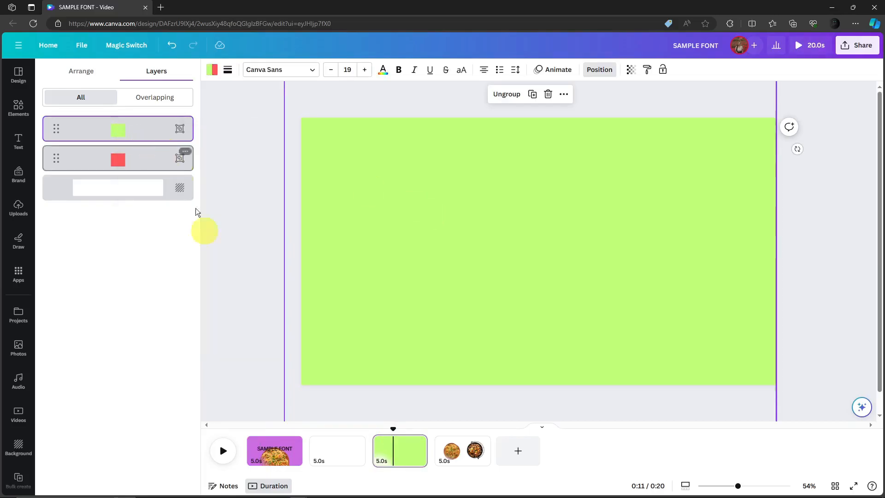
pyautogui.click(275, 450)
pyautogui.click(433, 267)
pyautogui.hotkey('ctrl', 'v')
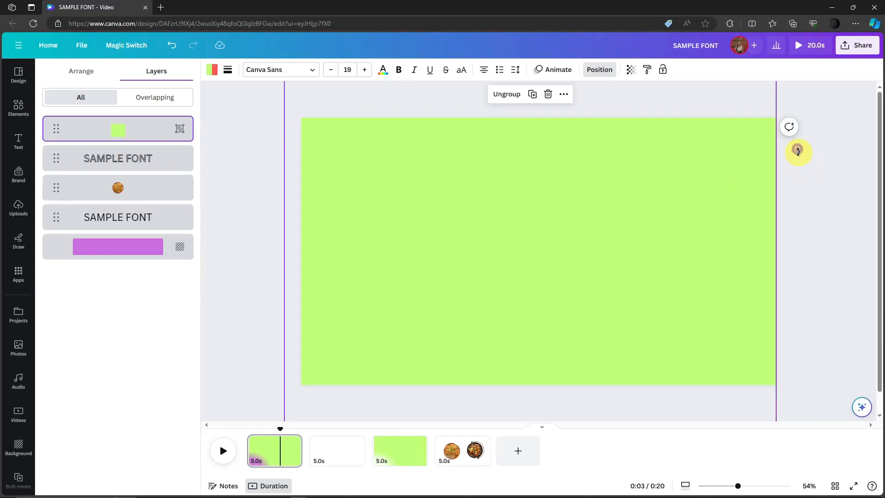
# - Tilt the pasted green group diagonally and shift it across the purple page
pyautogui.moveTo(797, 149); pyautogui.dragTo(545, 296)
pyautogui.moveTo(634, 256); pyautogui.dragTo(457, 314)
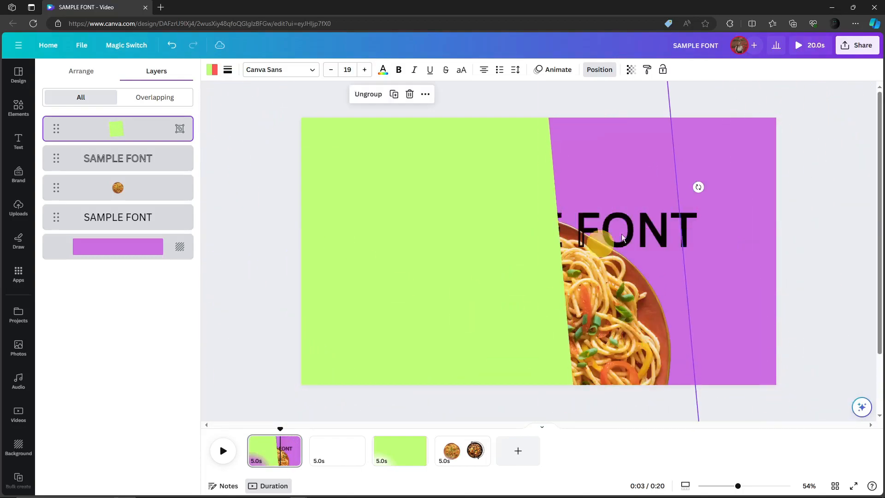
pyautogui.moveTo(697, 189); pyautogui.dragTo(632, 70)
pyautogui.moveTo(457, 248); pyautogui.dragTo(478, 382)
pyautogui.moveTo(528, 283); pyautogui.dragTo(510, 395)
pyautogui.moveTo(429, 333); pyautogui.dragTo(449, 279)
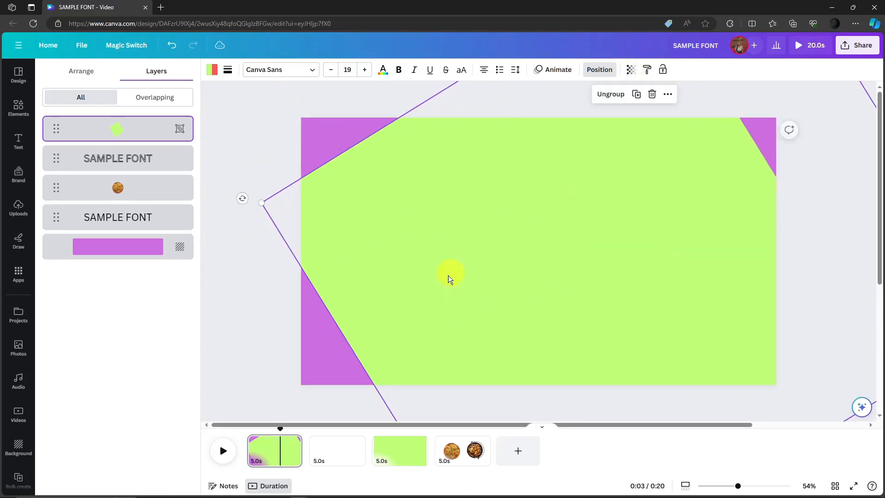
# - Rotate the green group until its edges are parallel to the page and move it toward the page's upper-left area
pyautogui.moveTo(241, 199); pyautogui.dragTo(754, 358)
pyautogui.moveTo(691, 251); pyautogui.dragTo(535, 299)
pyautogui.moveTo(551, 245); pyautogui.dragTo(534, 237)
pyautogui.moveTo(654, 235)
pyautogui.mouseDown()
pyautogui.moveTo(671, 240)
pyautogui.moveTo(615, 216)
pyautogui.moveTo(569, 139)
pyautogui.mouseUp()
pyautogui.moveTo(636, 297); pyautogui.dragTo(643, 161)
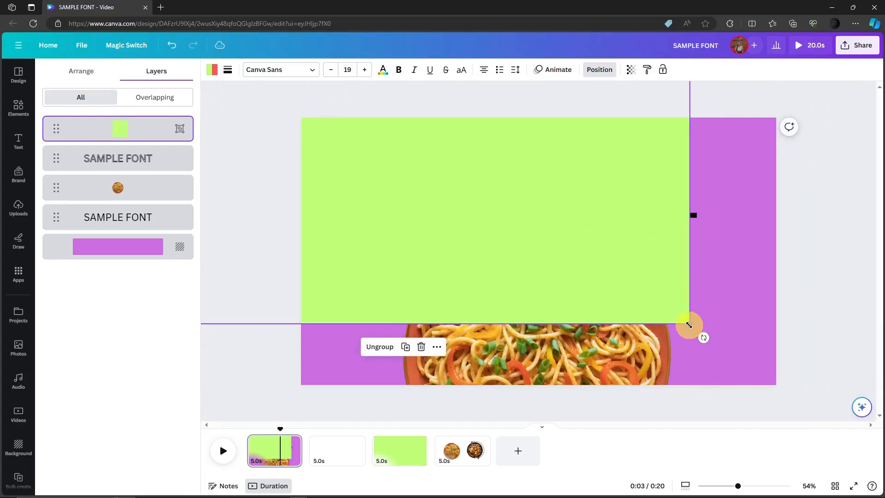
# - Enlarge the green group from its lower-right corner and position it to cover the whole page
pyautogui.moveTo(690, 323); pyautogui.dragTo(792, 408)
pyautogui.moveTo(607, 245); pyautogui.dragTo(626, 311)
pyautogui.moveTo(491, 256); pyautogui.dragTo(612, 259)
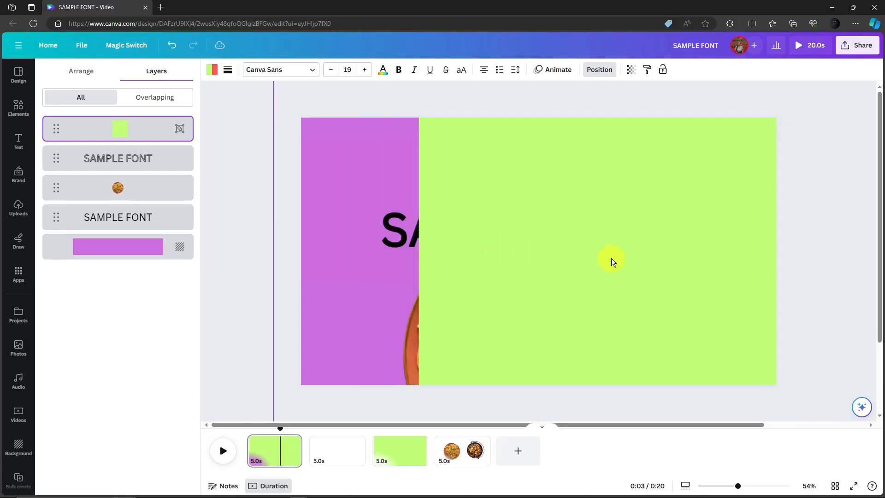
pyautogui.moveTo(507, 222); pyautogui.dragTo(387, 223)
pyautogui.click(254, 253)
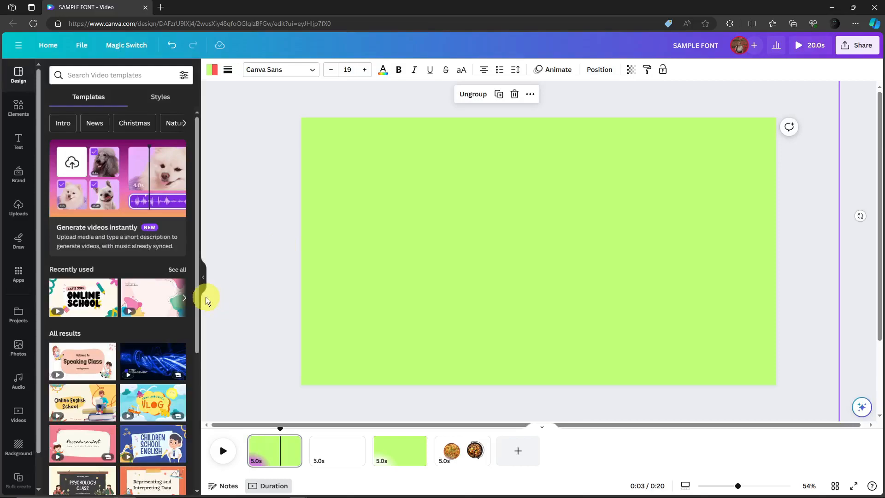
# - Copy the stew pot image from page 4 onto the blank page 2 and place it near the centre
pyautogui.click(333, 454)
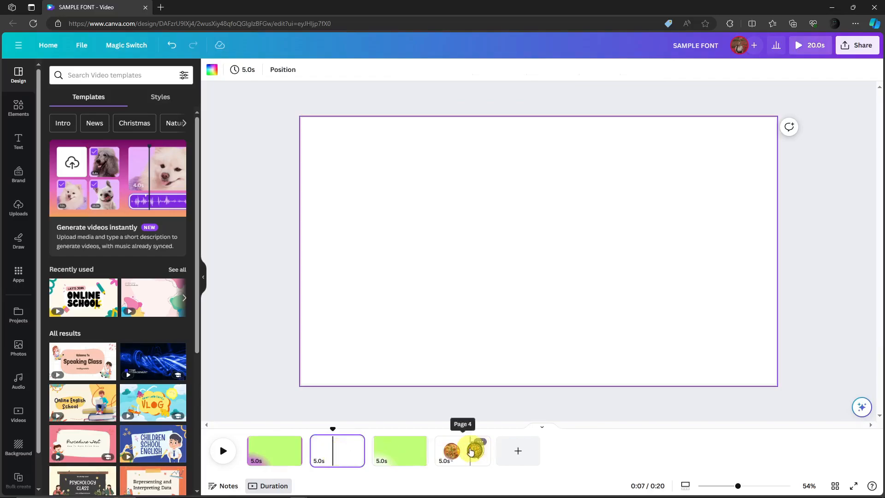
pyautogui.click(470, 449)
pyautogui.click(626, 237)
pyautogui.click(328, 451)
pyautogui.hotkey('ctrl', 'v')
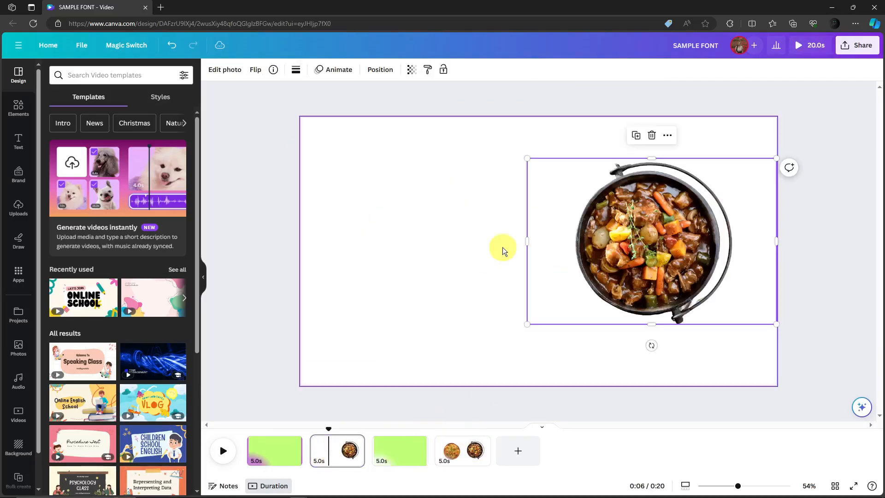
pyautogui.moveTo(599, 233); pyautogui.dragTo(516, 242)
pyautogui.click(355, 170)
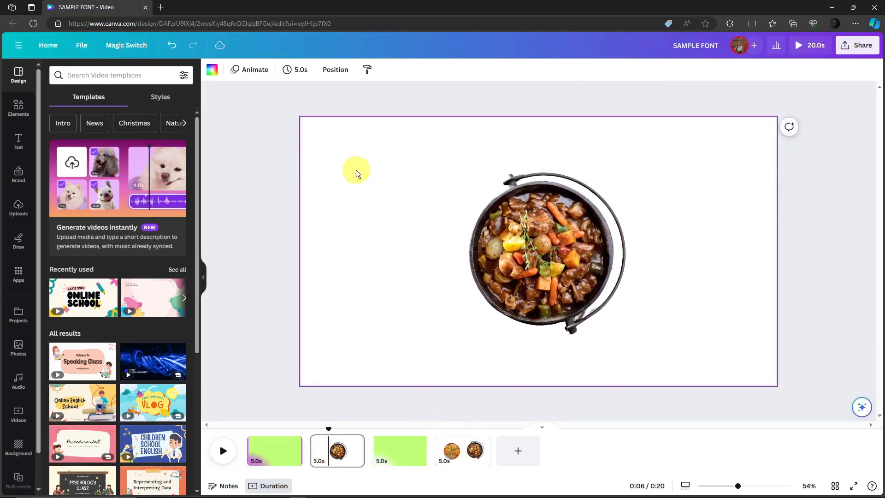
# - Set page 2's background to solid light blue and enlarge the stew pot to fill most of the page height
pyautogui.click(213, 70)
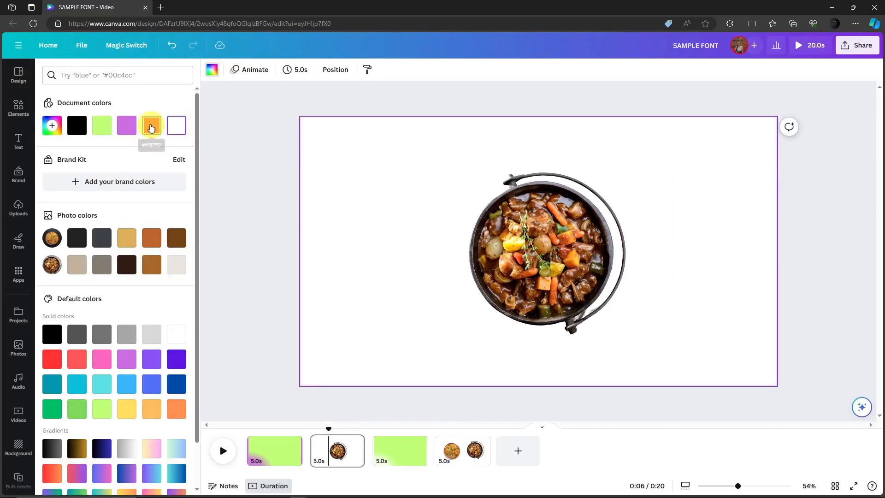
pyautogui.click(127, 383)
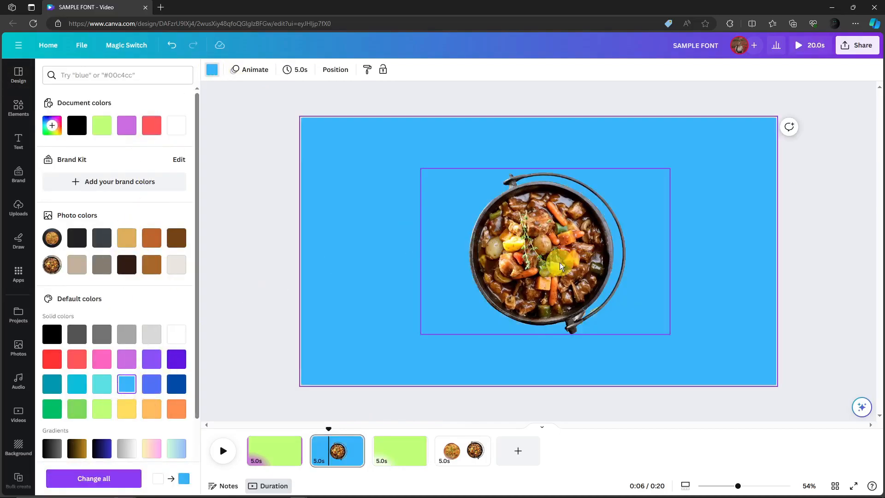
pyautogui.click(560, 266)
pyautogui.moveTo(628, 322); pyautogui.dragTo(686, 363)
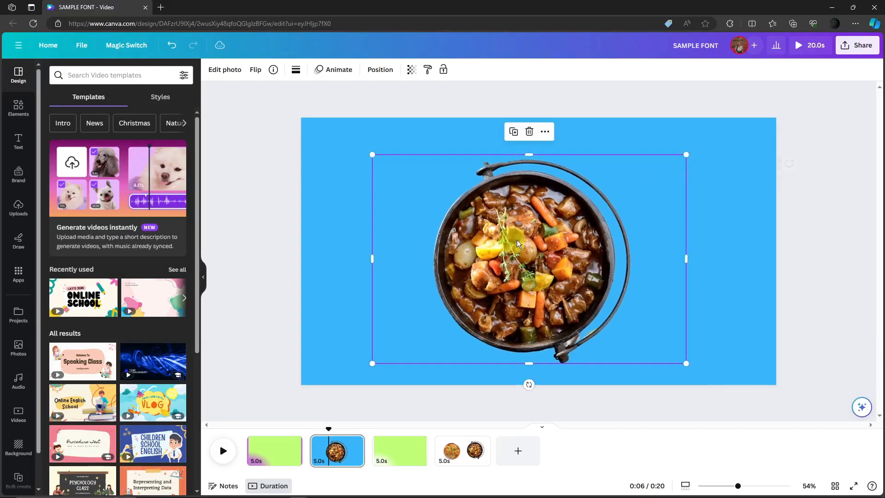
pyautogui.click(825, 217)
# - Add the text "SAMPLE FONT 2" to the blue page and place it across the middle of the stew pot
pyautogui.press('t')
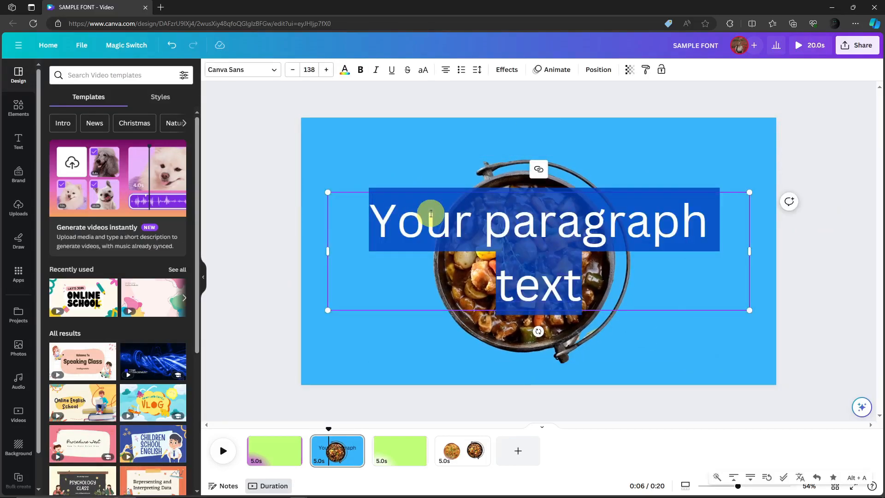
pyautogui.write('SAMPLE FON')
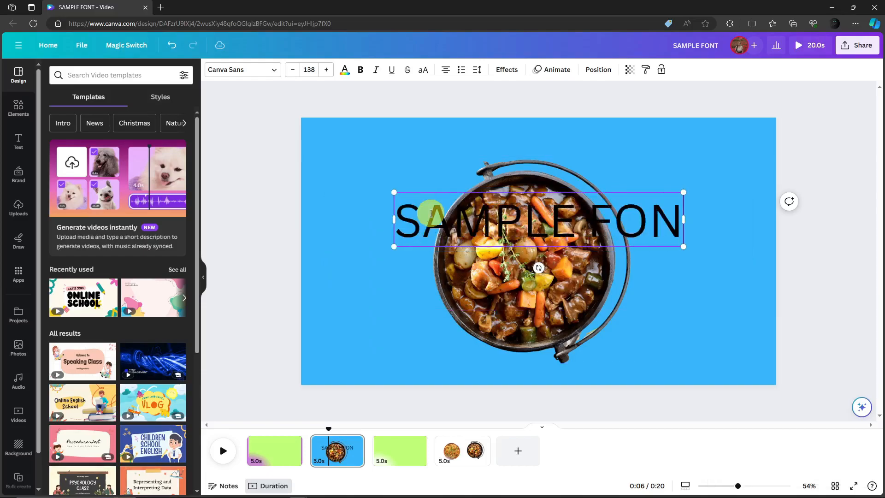
pyautogui.write('T 2')
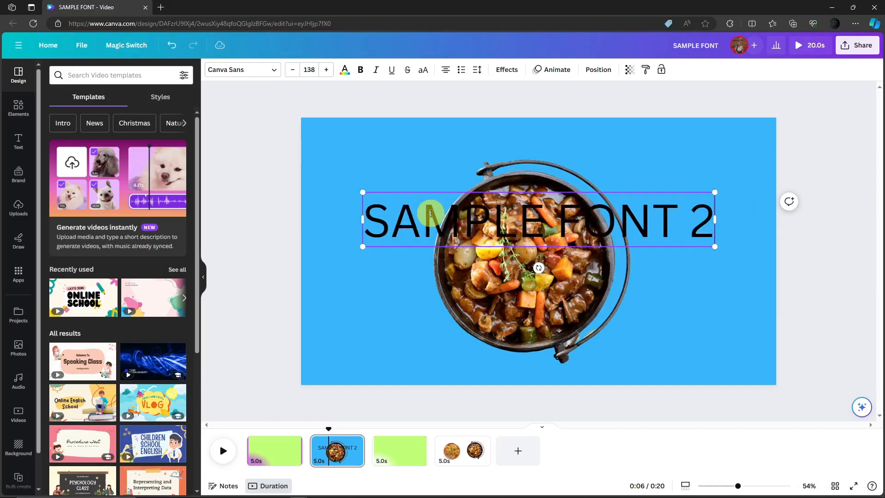
pyautogui.moveTo(628, 226); pyautogui.dragTo(613, 265)
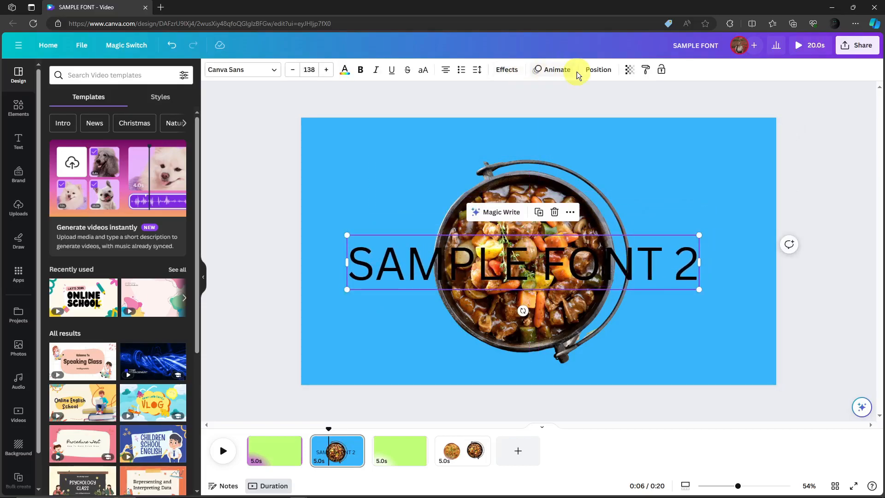
# - Nudge the stew pot slightly, then send the "SAMPLE FONT 2" text one level backward behind it and centre the text on the page
pyautogui.moveTo(536, 189); pyautogui.dragTo(549, 183)
pyautogui.moveTo(681, 263)
pyautogui.mouseDown()
pyautogui.moveTo(648, 262)
pyautogui.moveTo(670, 268)
pyautogui.mouseUp()
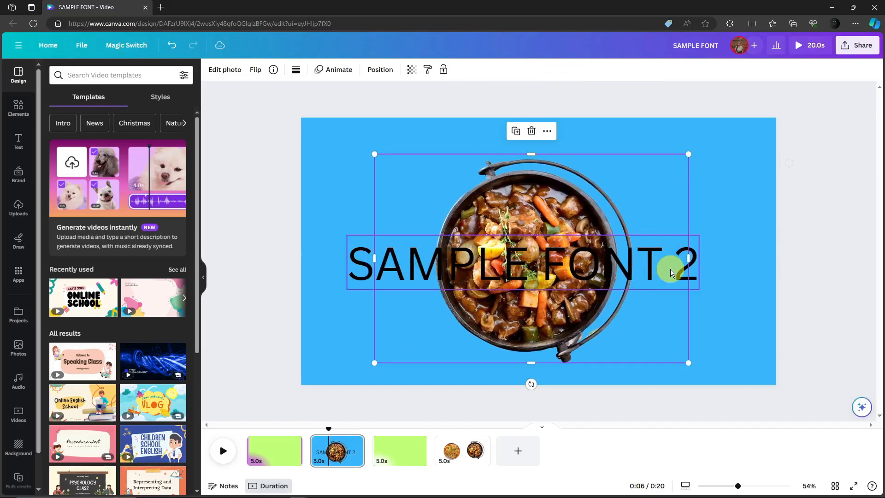
pyautogui.click(363, 256)
pyautogui.click(597, 69)
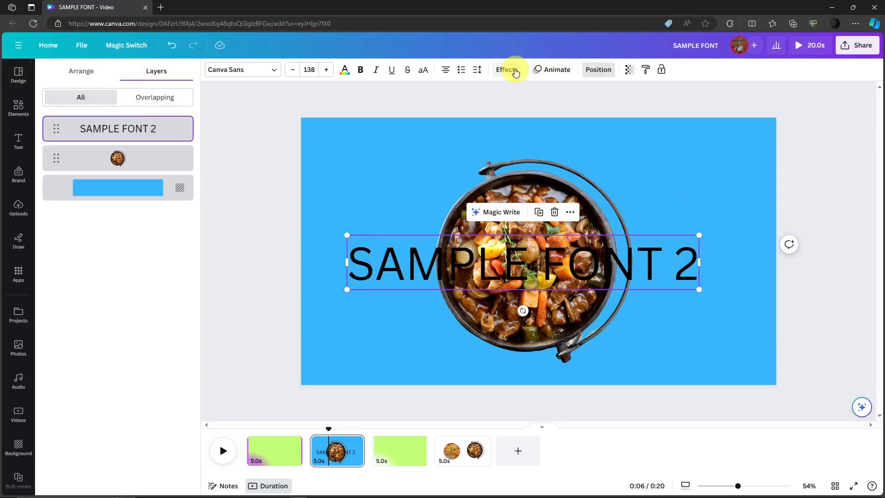
pyautogui.click(596, 71)
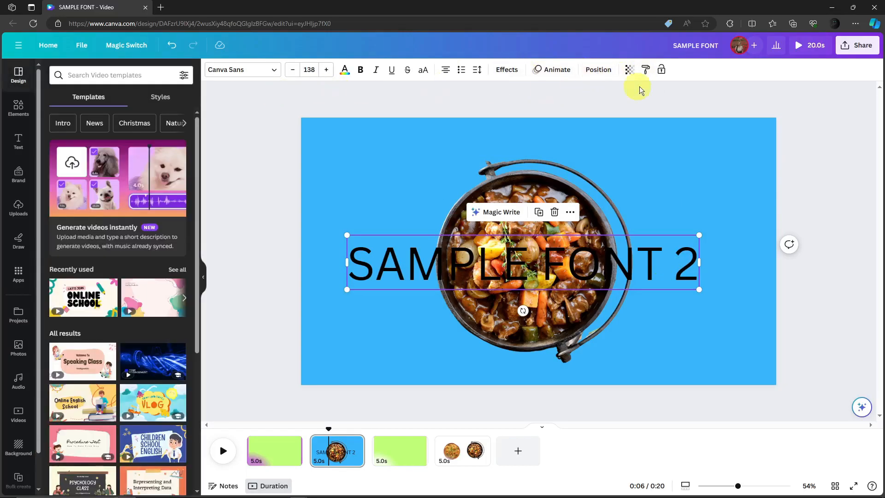
pyautogui.click(599, 71)
pyautogui.click(157, 94)
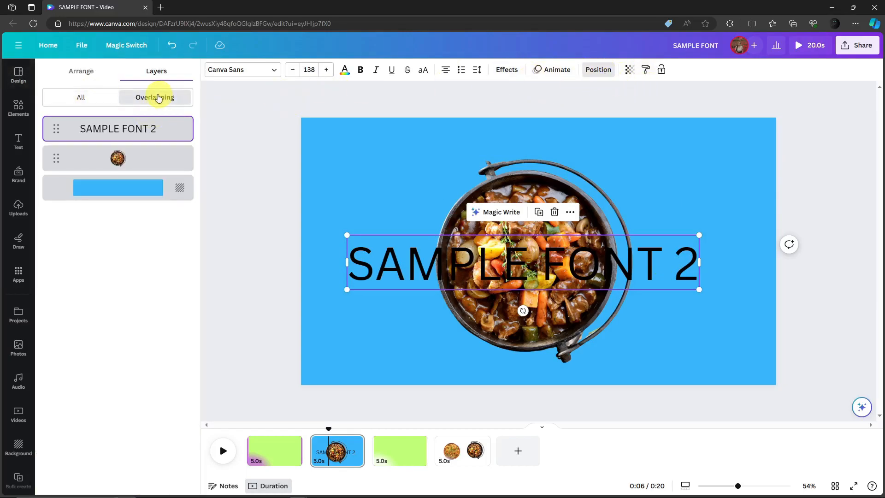
pyautogui.click(83, 72)
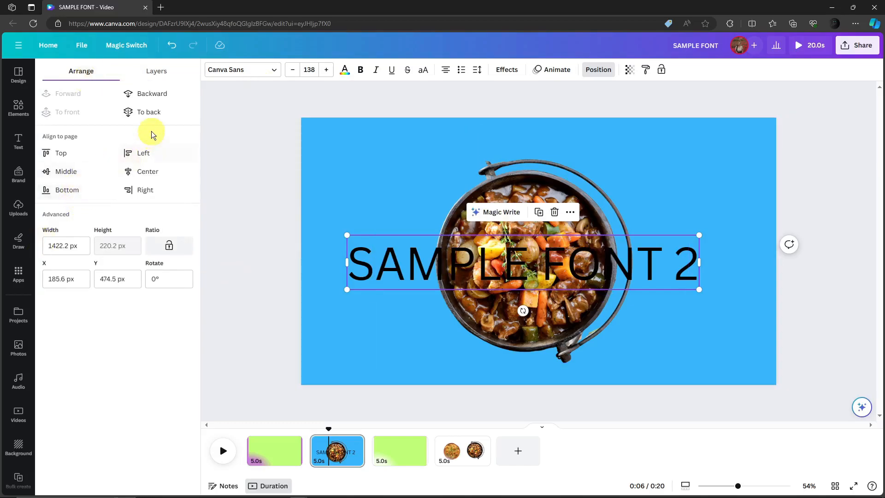
pyautogui.click(152, 93)
pyautogui.moveTo(394, 259); pyautogui.dragTo(400, 219)
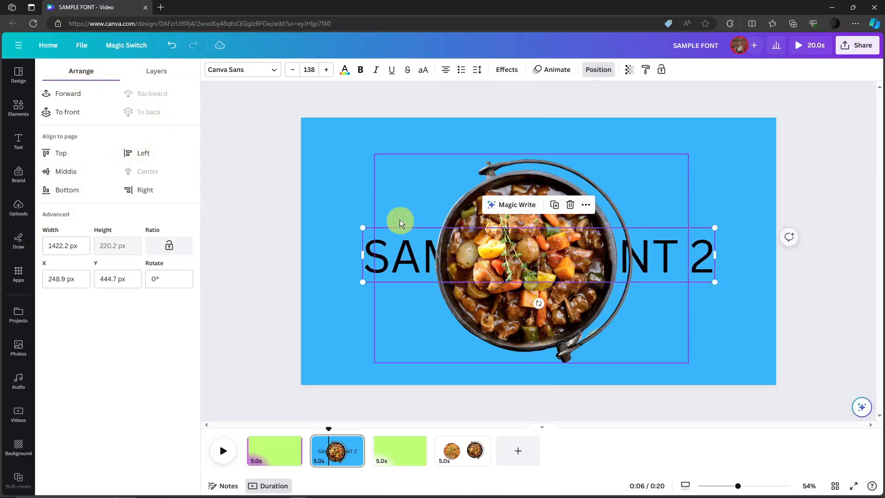
# - Duplicate the "SAMPLE FONT 2" text, align the copy exactly over the original in front of the stew pot, and apply the Hollow effect
pyautogui.click(390, 250)
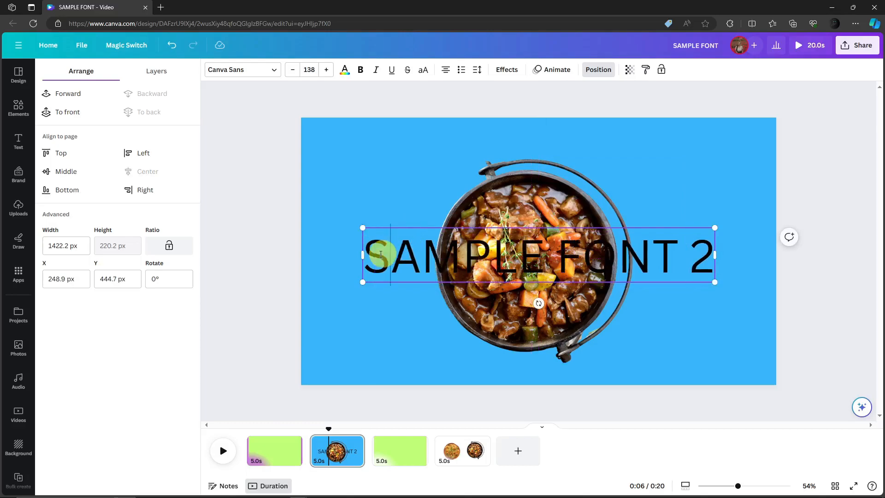
pyautogui.click(381, 252)
pyautogui.click(372, 246)
pyautogui.click(556, 206)
pyautogui.moveTo(454, 253); pyautogui.dragTo(447, 255)
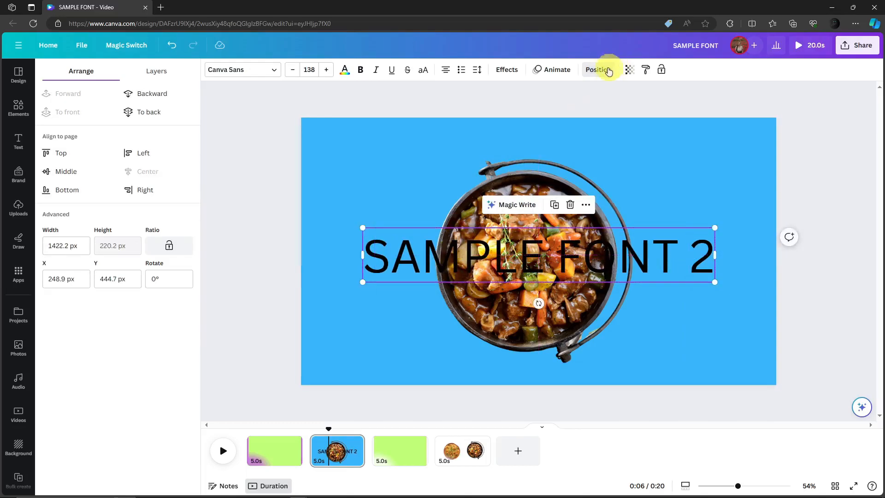
pyautogui.click(507, 70)
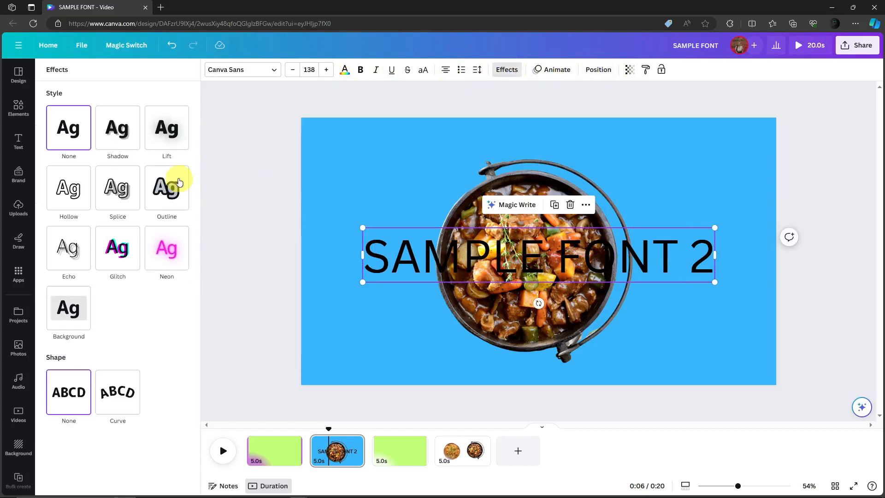
pyautogui.click(69, 186)
pyautogui.click(832, 289)
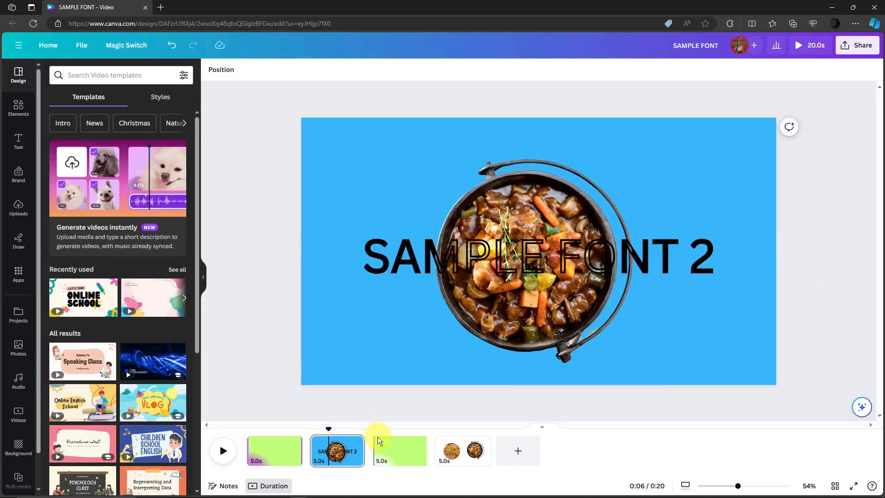
# - Copy the green group from page 3 onto page 2
pyautogui.click(400, 459)
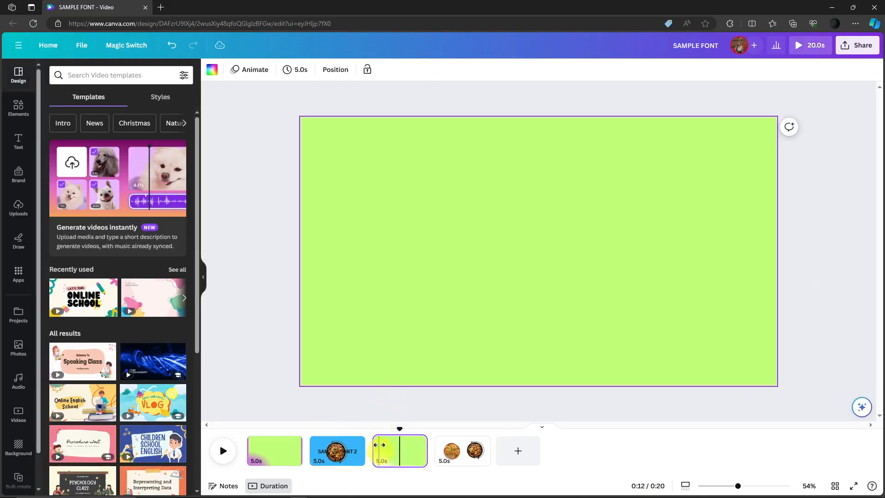
pyautogui.click(341, 70)
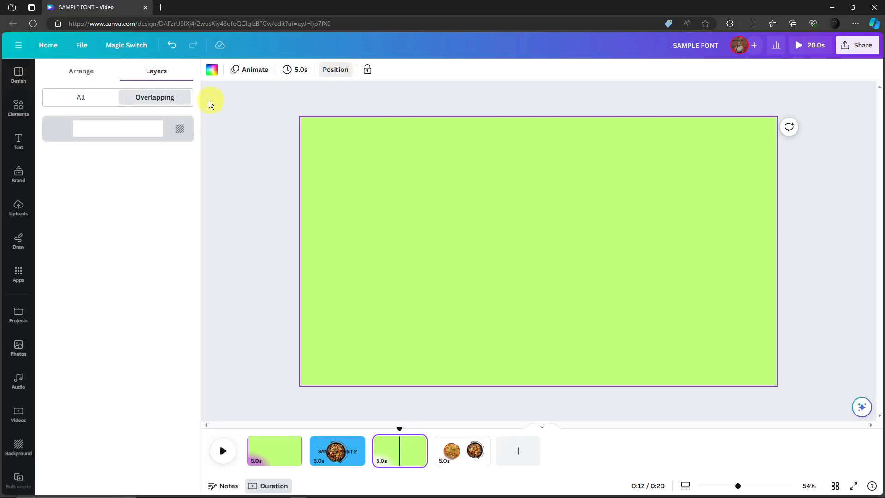
pyautogui.click(88, 102)
pyautogui.click(119, 156)
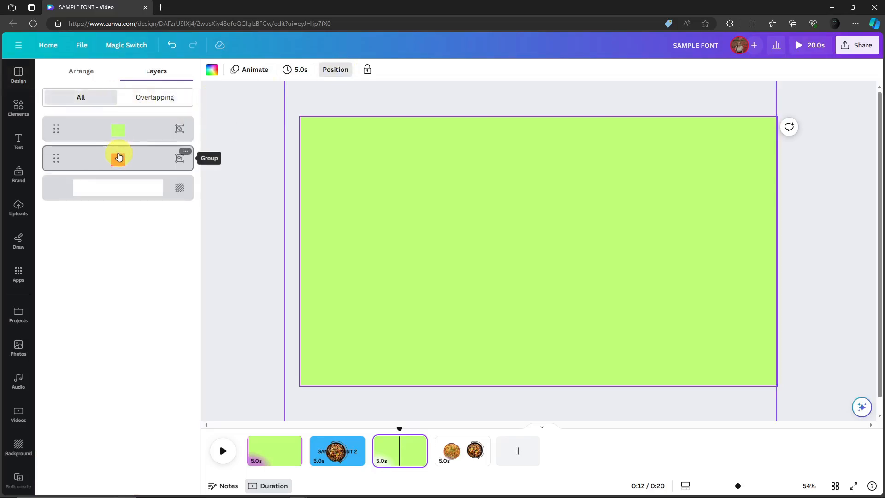
pyautogui.click(119, 130)
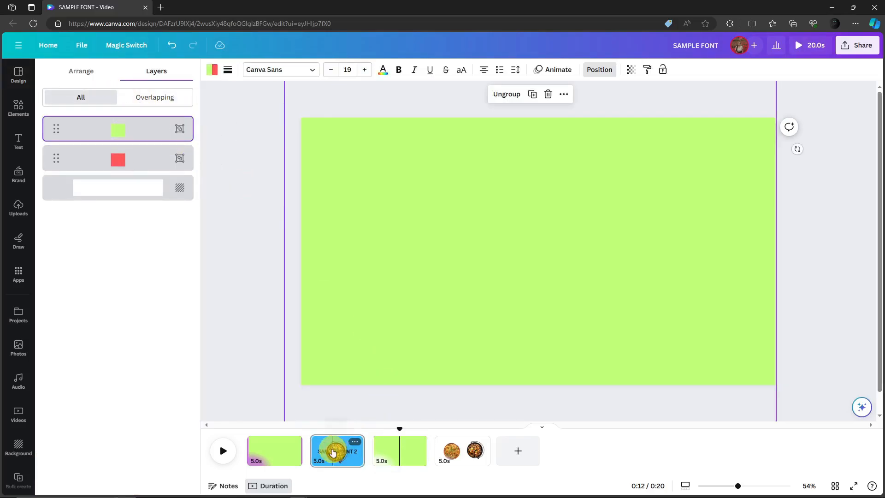
pyautogui.click(332, 451)
pyautogui.hotkey('ctrl', 'v')
# - Rotate and move the green group to cover the left half of page 2, and place its layer directly above the background
pyautogui.moveTo(798, 147); pyautogui.dragTo(536, 288)
pyautogui.moveTo(570, 227); pyautogui.dragTo(416, 236)
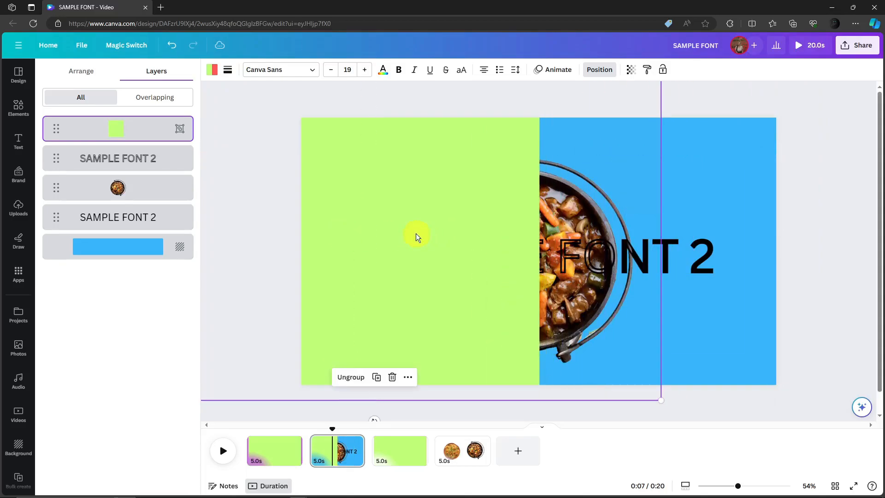
pyautogui.moveTo(114, 133); pyautogui.dragTo(130, 231)
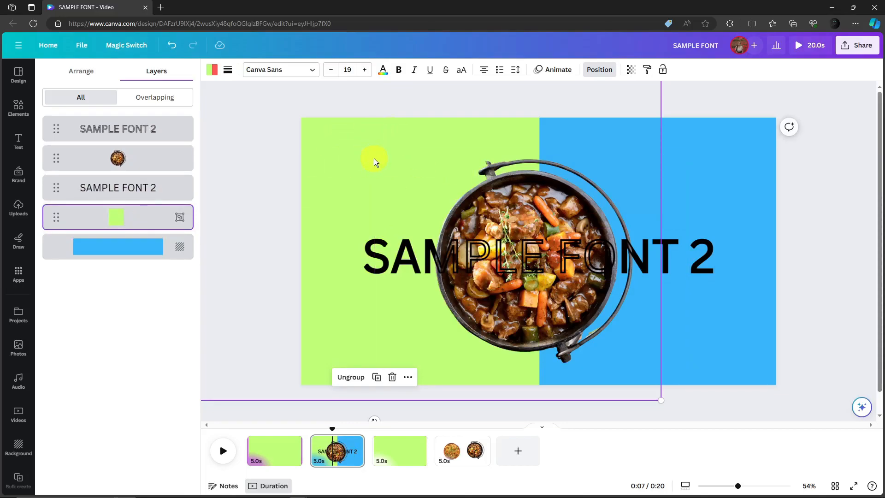
# - Copy the red group from page 3 onto page 2
pyautogui.click(396, 457)
pyautogui.click(132, 159)
pyautogui.click(324, 456)
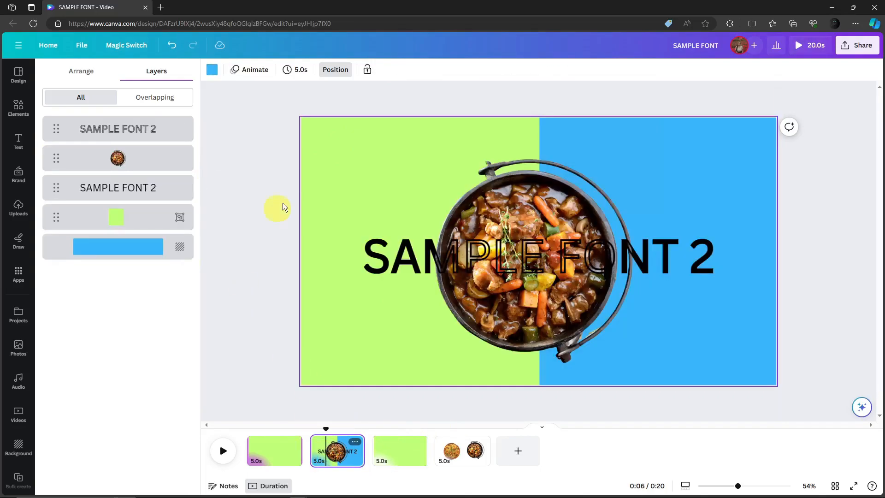
pyautogui.hotkey('ctrl', 'v')
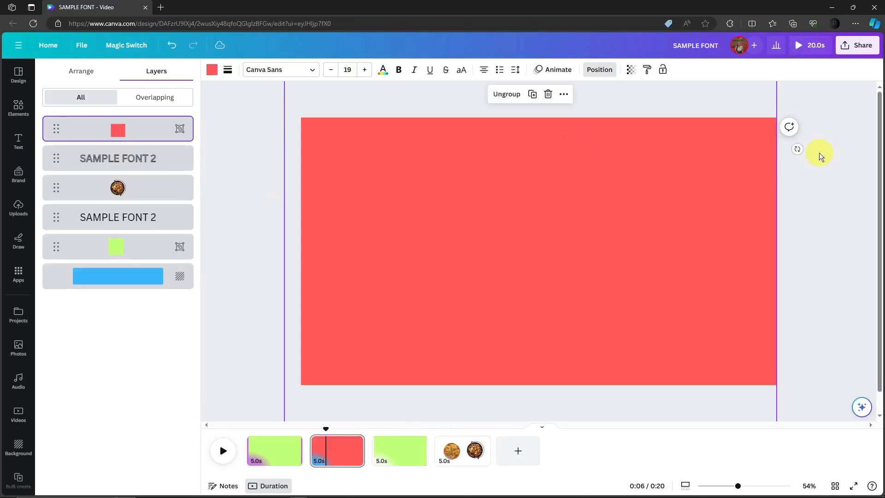
# - Rotate and move the red group to cover the right half of page 2, and place its layer directly above the background
pyautogui.moveTo(794, 151); pyautogui.dragTo(233, 102)
pyautogui.moveTo(642, 129); pyautogui.dragTo(673, 366)
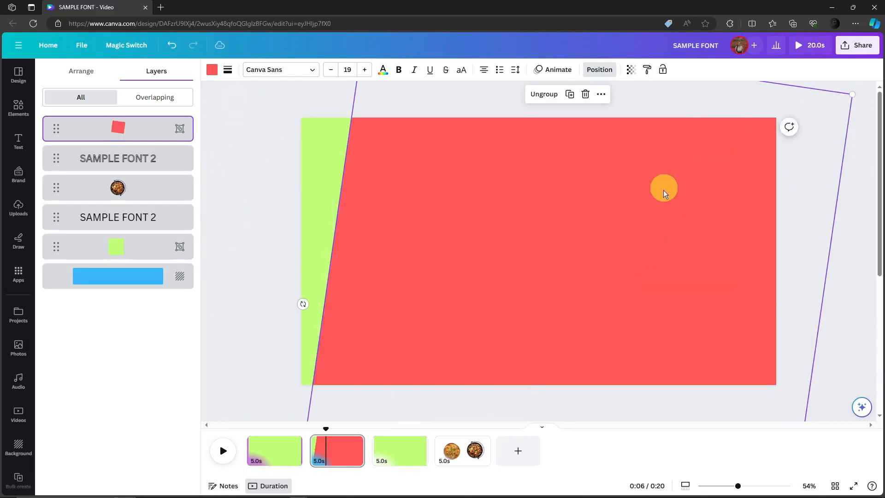
pyautogui.moveTo(663, 190); pyautogui.dragTo(616, 291)
pyautogui.moveTo(258, 394); pyautogui.dragTo(665, 184)
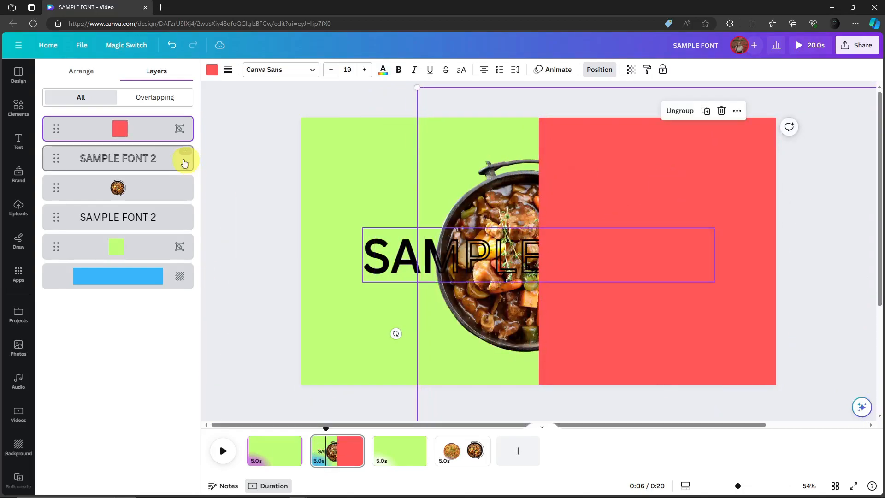
pyautogui.moveTo(134, 139); pyautogui.dragTo(143, 268)
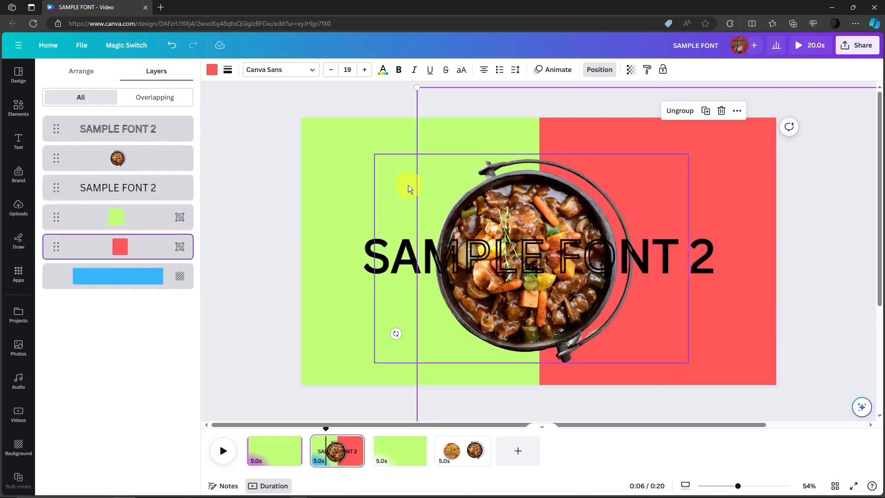
pyautogui.click(859, 161)
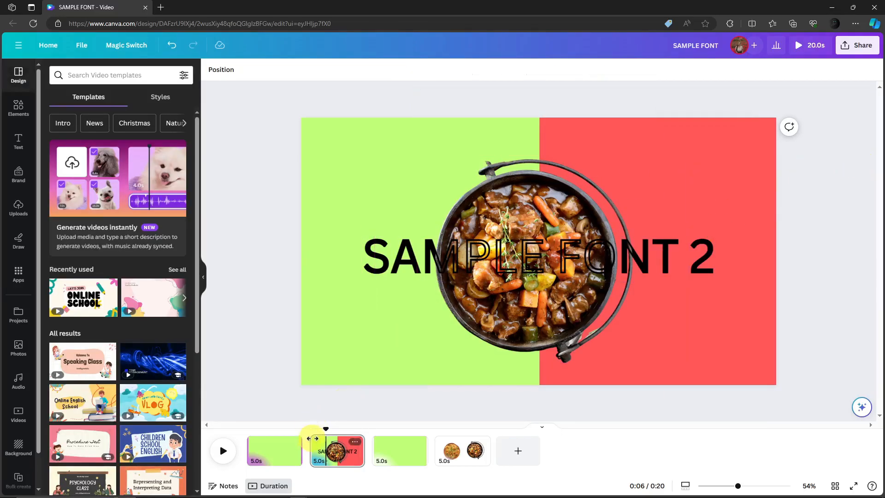
# - Preview the change from page 1 to page 2 from the beginning of the video, and return the playhead to the start
pyautogui.click(288, 456)
pyautogui.click(596, 280)
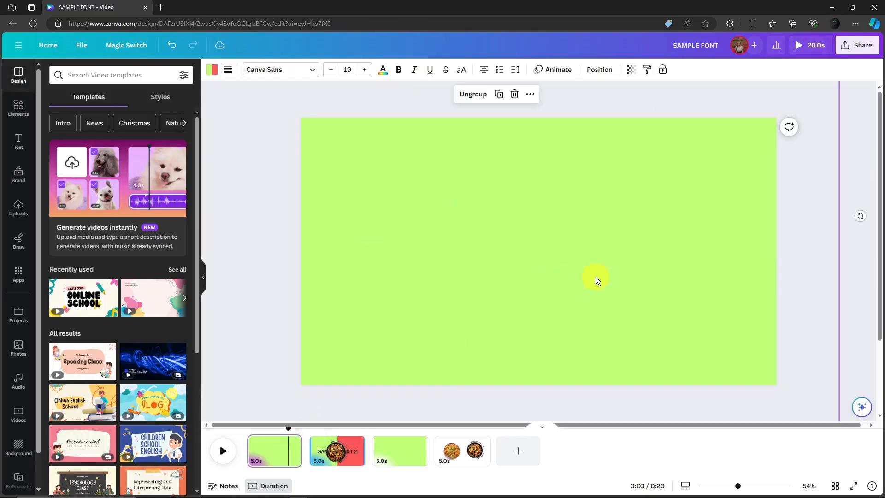
pyautogui.click(855, 140)
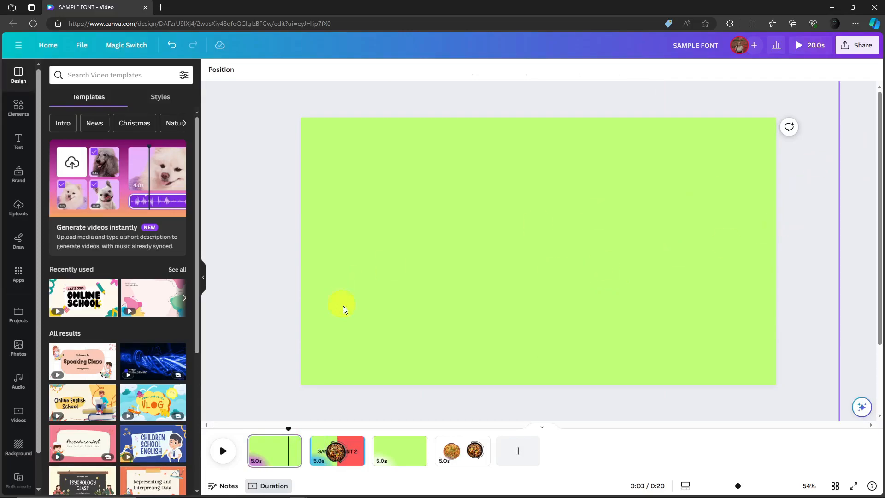
pyautogui.moveTo(292, 429); pyautogui.dragTo(242, 429)
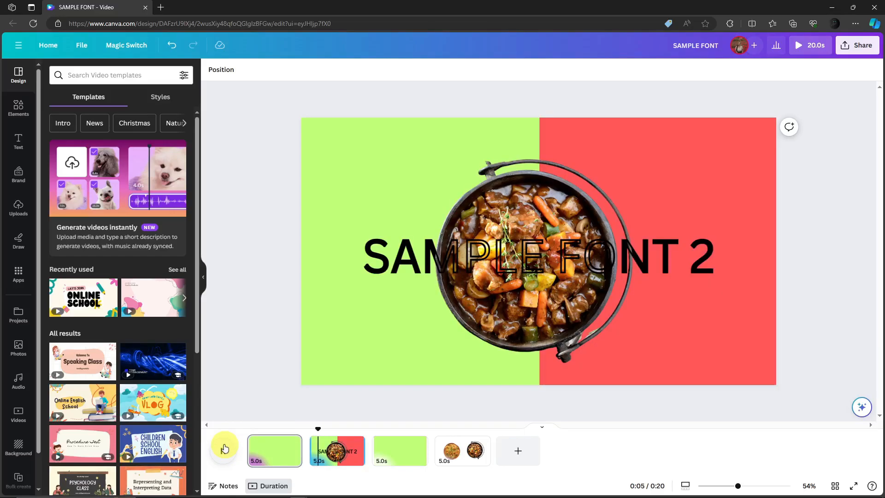
pyautogui.click(225, 448)
pyautogui.moveTo(326, 429); pyautogui.dragTo(235, 429)
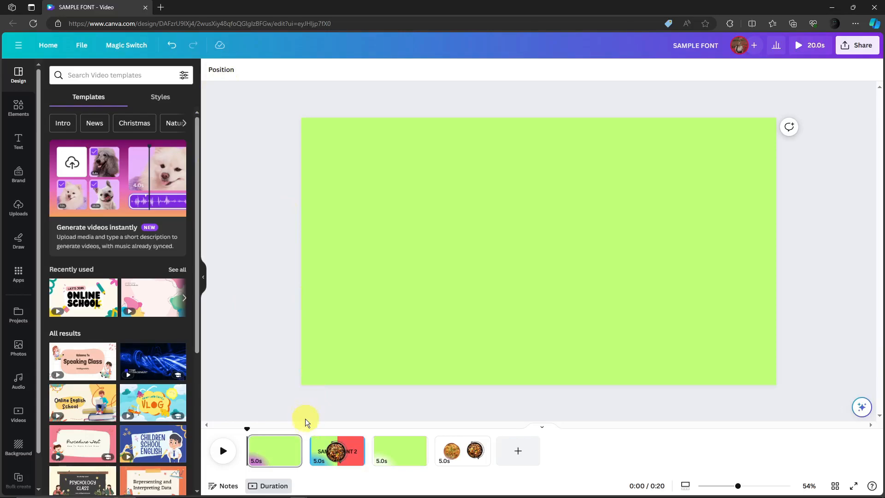
# - Add Match & Move transitions between pages 1 and 2 and between pages 2 and 3
pyautogui.moveTo(309, 455)
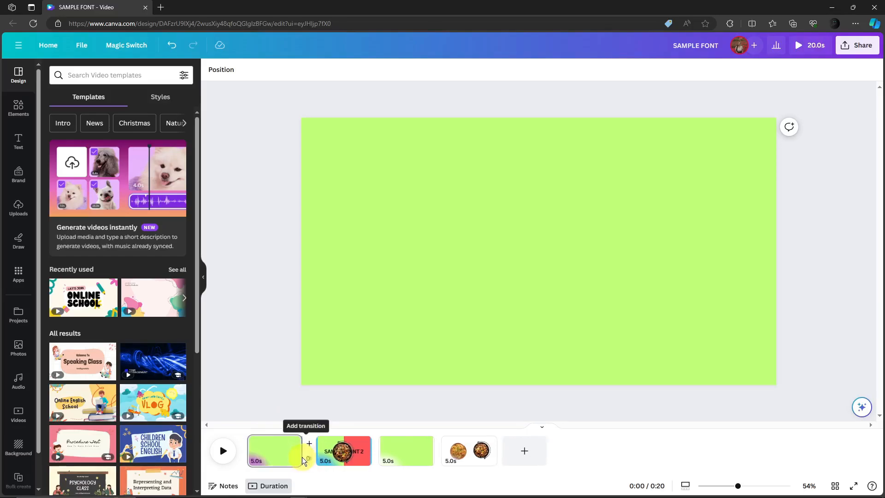
pyautogui.click(309, 457)
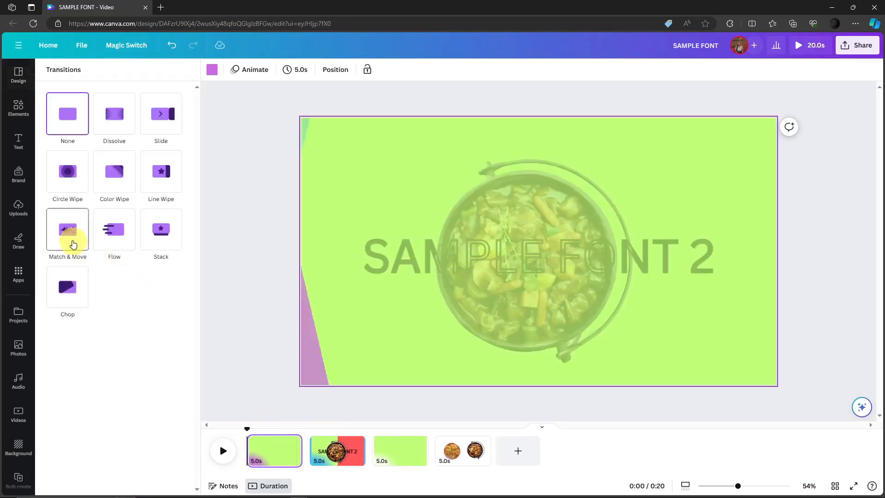
pyautogui.click(68, 230)
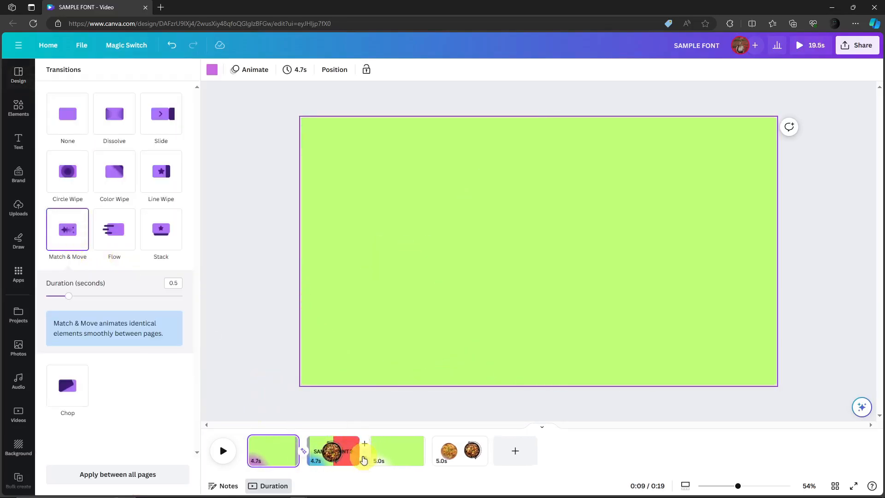
pyautogui.click(367, 456)
pyautogui.click(74, 234)
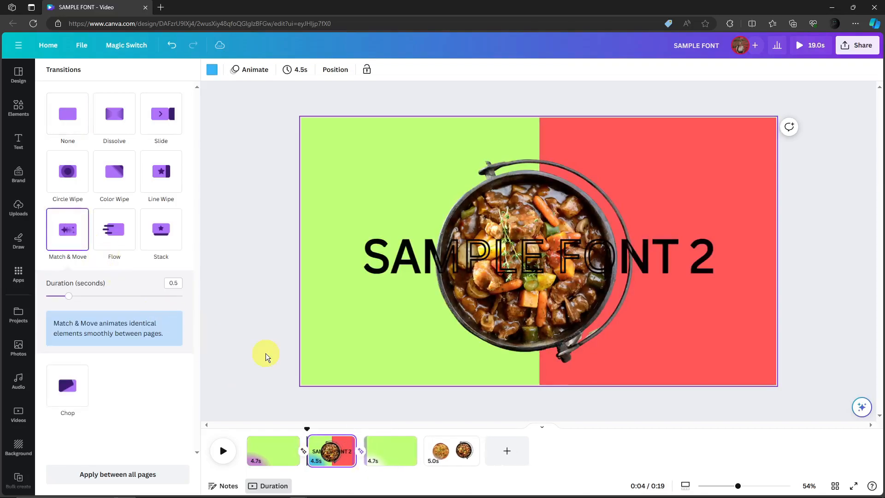
pyautogui.click(268, 352)
# - Shorten page 1 to 2.8 seconds and page 2 to 3.0 seconds
pyautogui.click(278, 444)
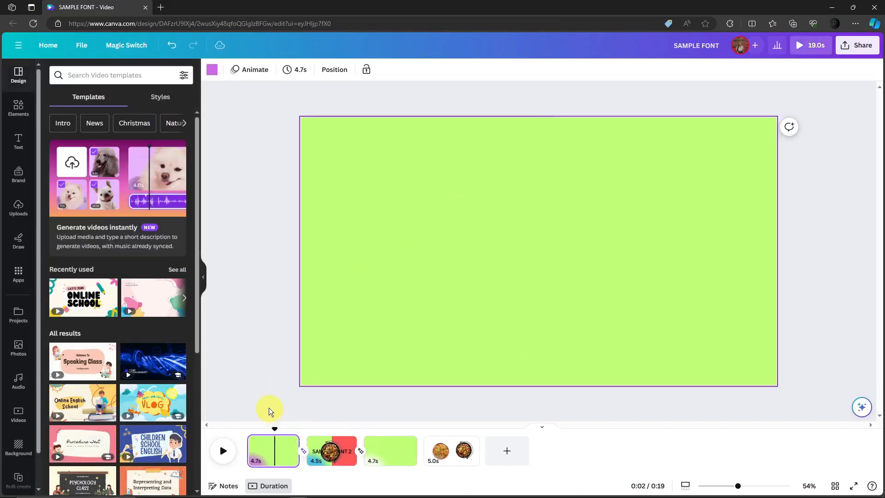
pyautogui.moveTo(298, 441); pyautogui.dragTo(275, 441)
pyautogui.click(267, 443)
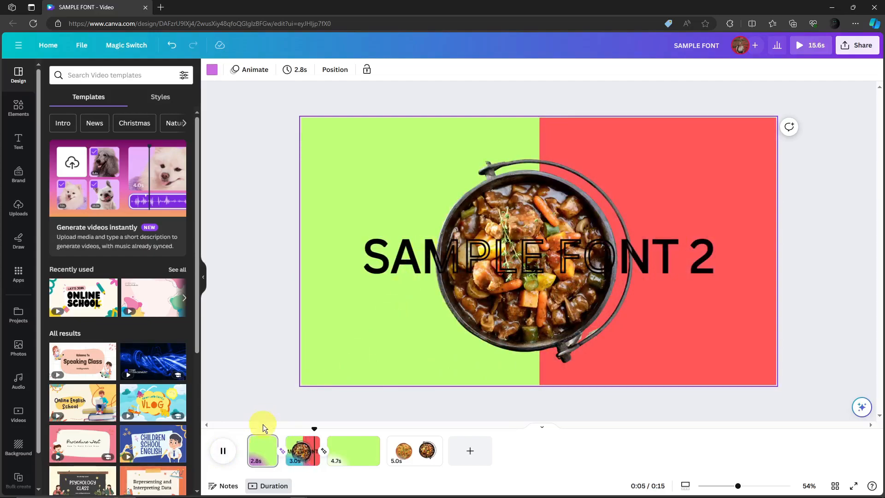
pyautogui.click(262, 425)
# - Move the green and red shapes covering page 1 off the page to uncover the purple background, dish and text
pyautogui.click(431, 248)
pyautogui.moveTo(383, 233); pyautogui.dragTo(457, 168)
pyautogui.moveTo(552, 166); pyautogui.dragTo(786, 187)
# - Play the video from the start to check the transition from page 1 into page 2, and pause on page 2
pyautogui.moveTo(260, 430); pyautogui.dragTo(236, 432)
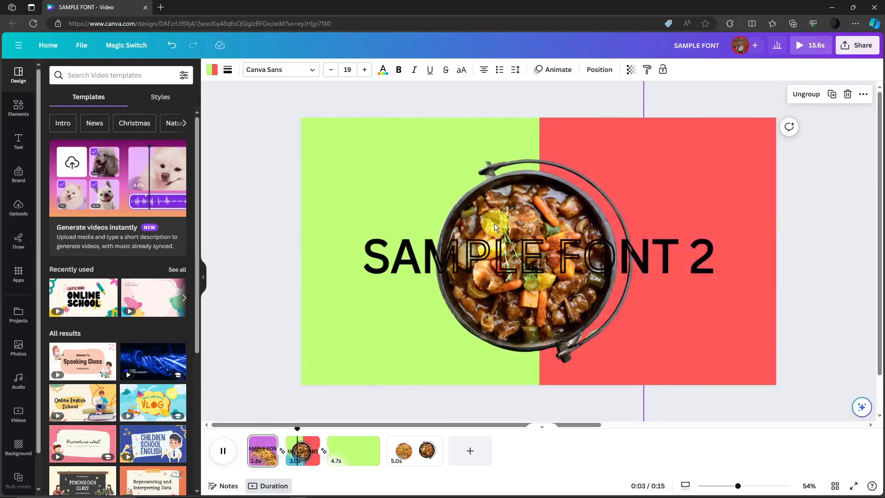
pyautogui.click(493, 223)
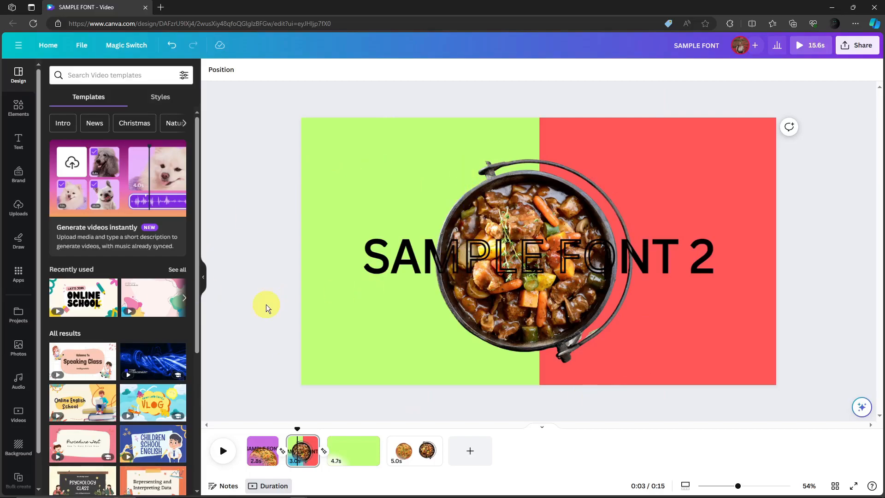
pyautogui.scroll(-1, 285, 322)
pyautogui.scroll(1, 286, 320)
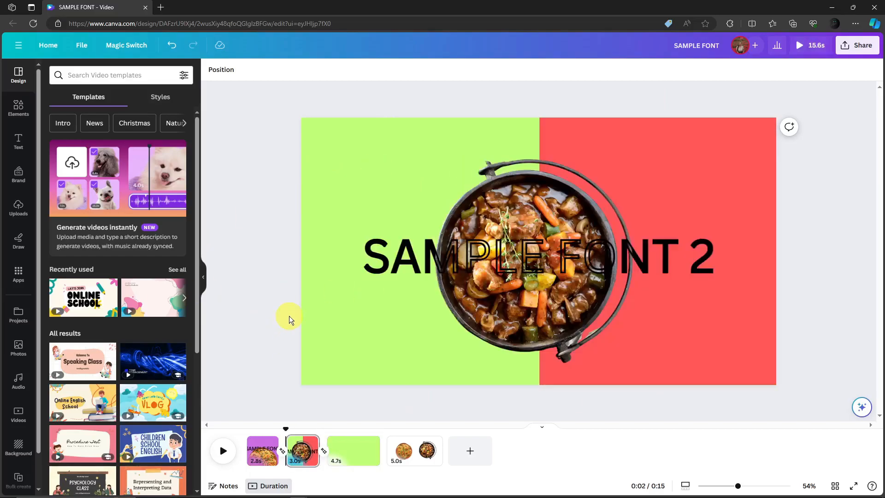